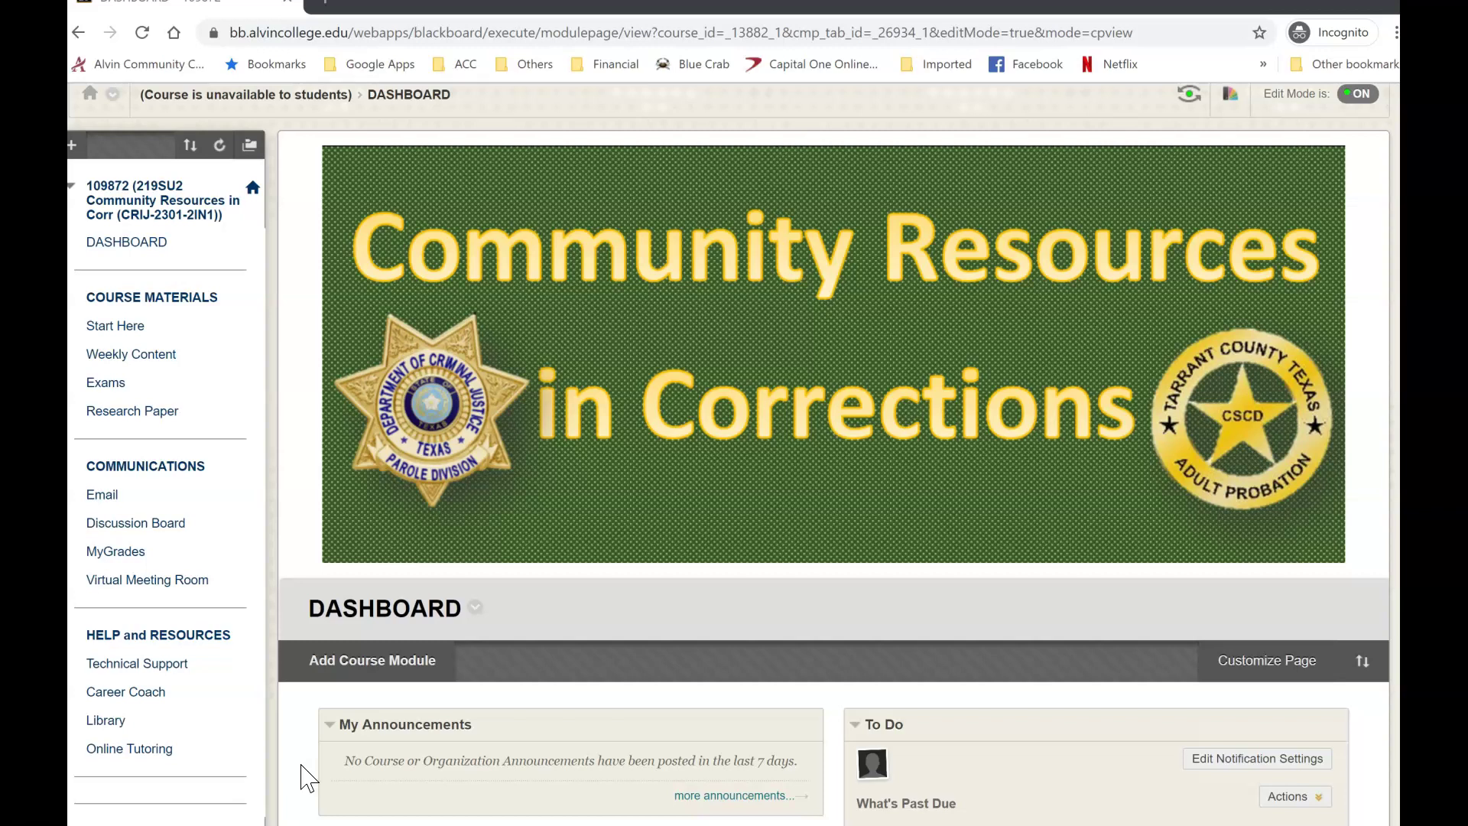
- Switch the Blackboard Learn course into Student Preview mode
click(302, 767)
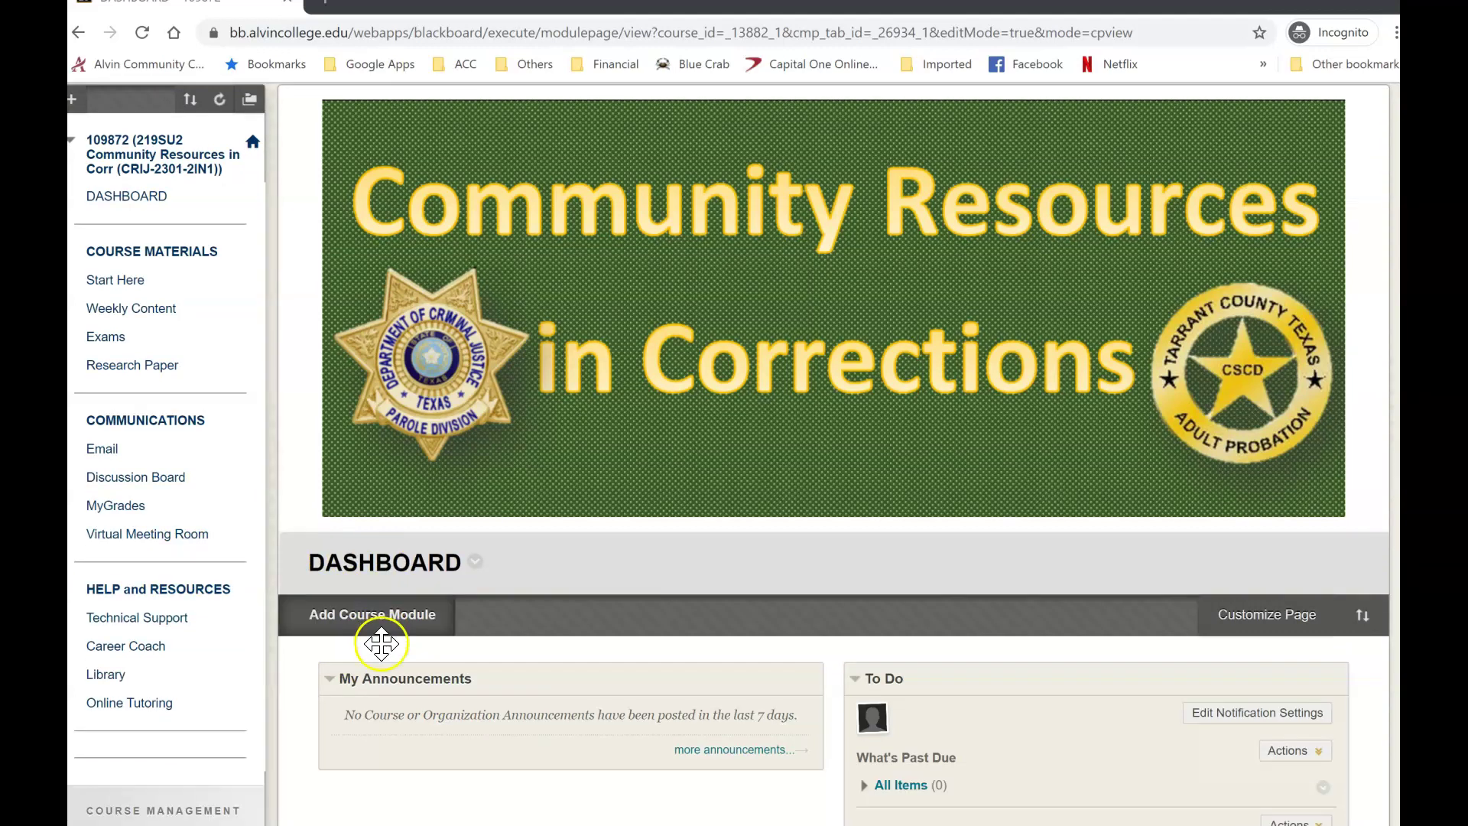
scroll(386, 610, down, 1)
scroll(380, 654, up, 2)
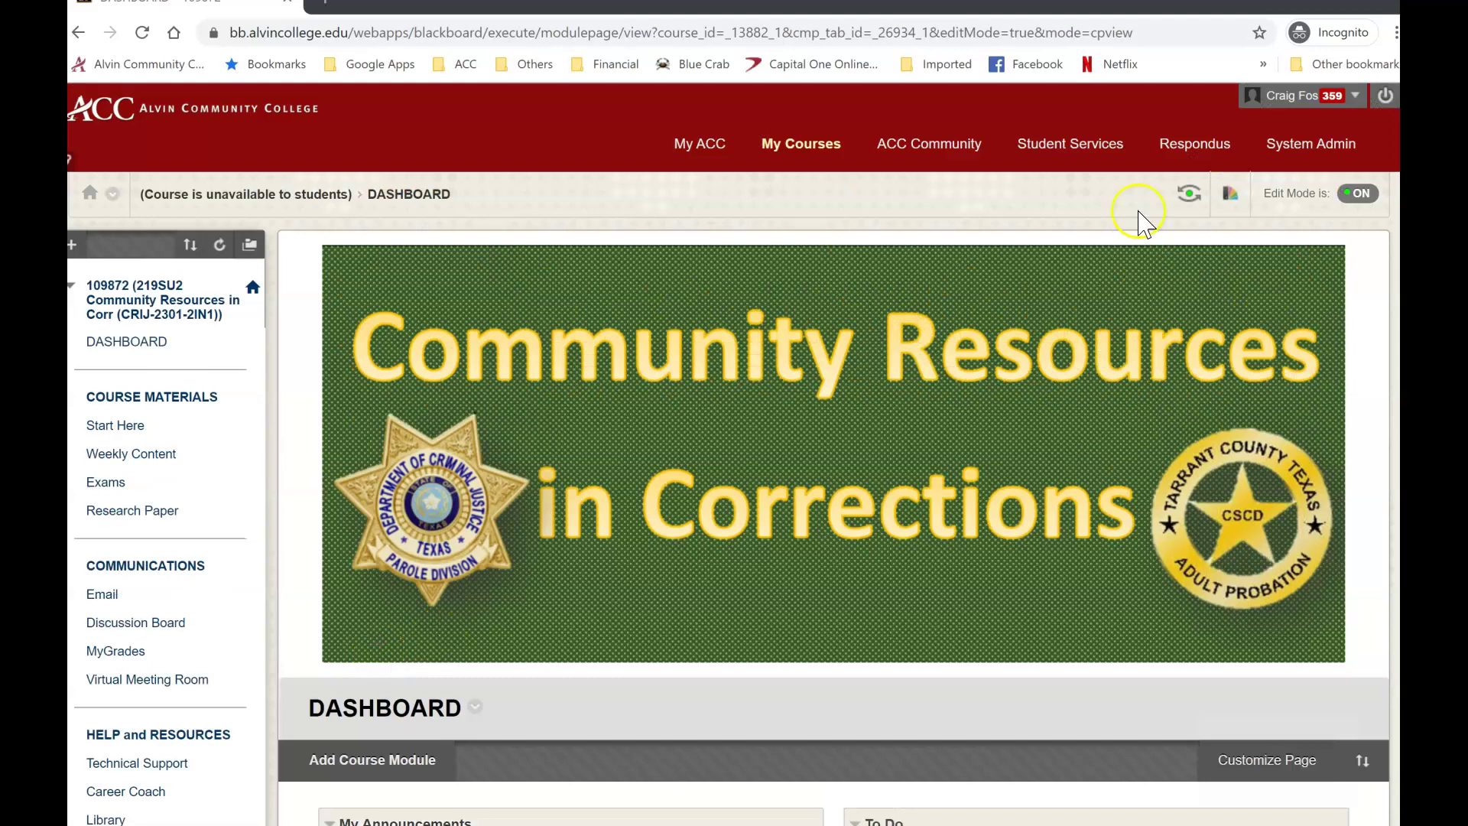
click(1188, 195)
- Open the Virtual Meeting Room from the course menu to list the Course Room session
scroll(420, 549, down, 2)
scroll(291, 559, down, 2)
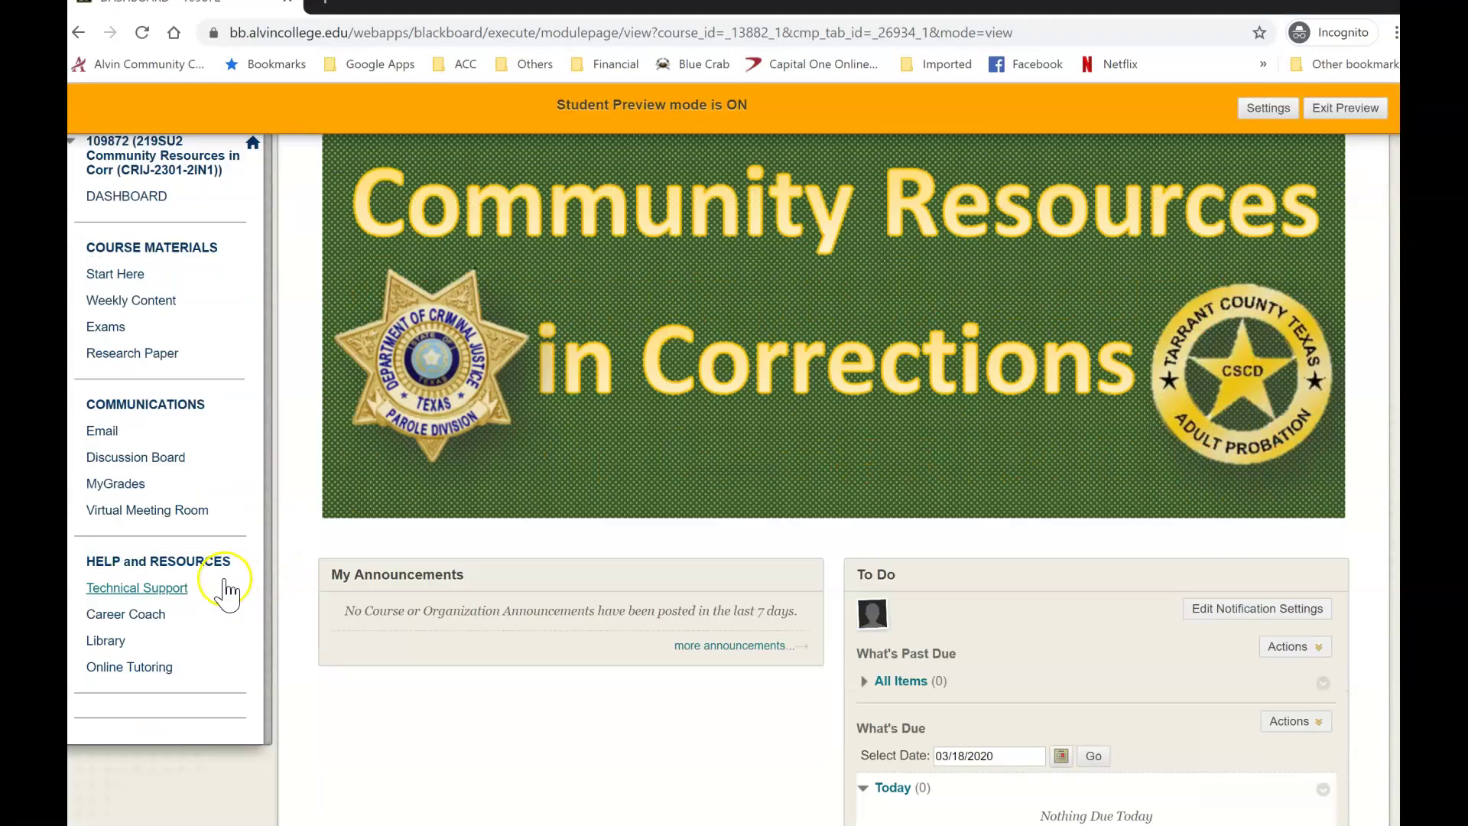
click(182, 511)
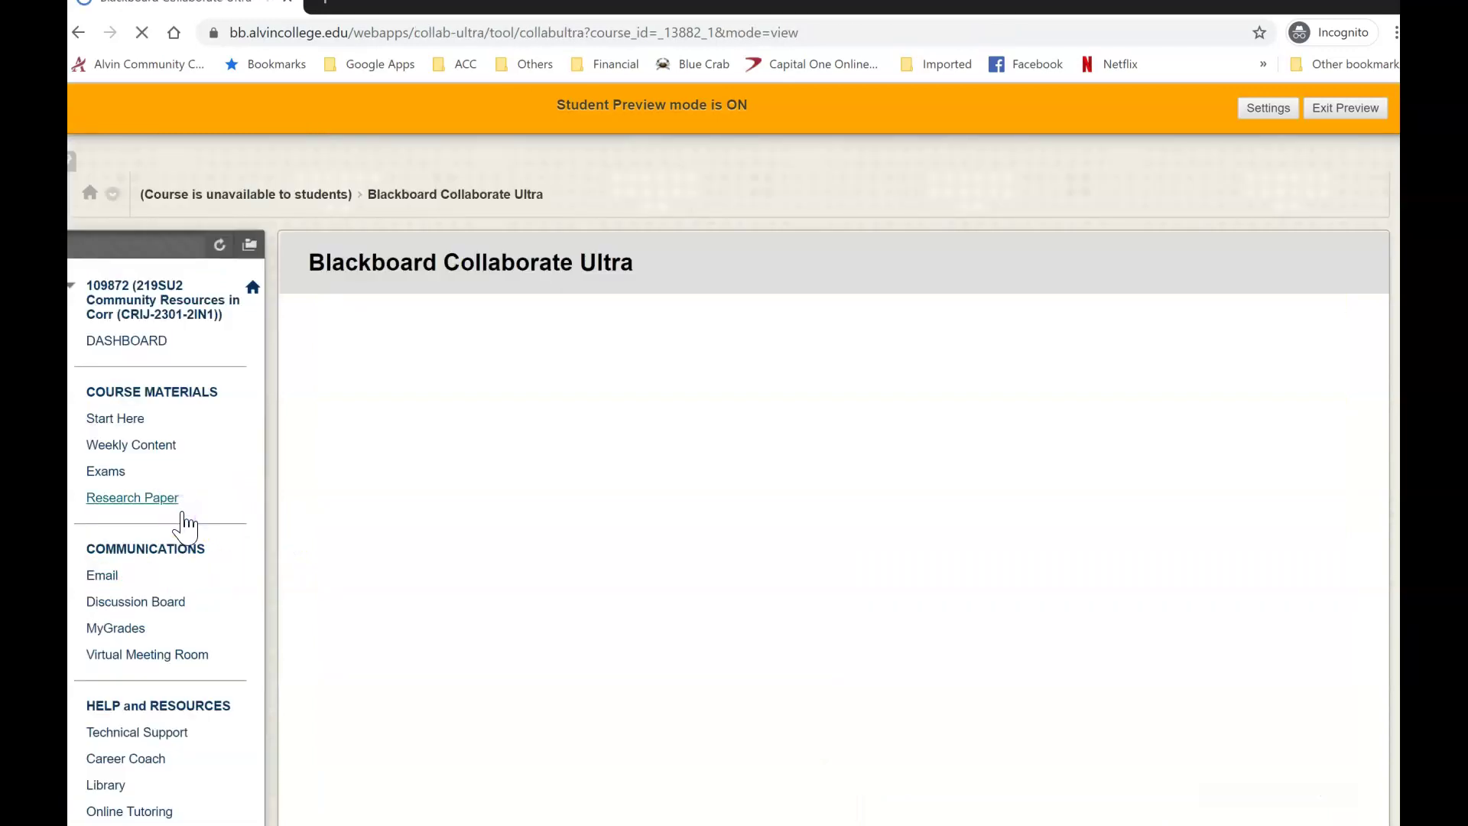
scroll(346, 563, down, 1)
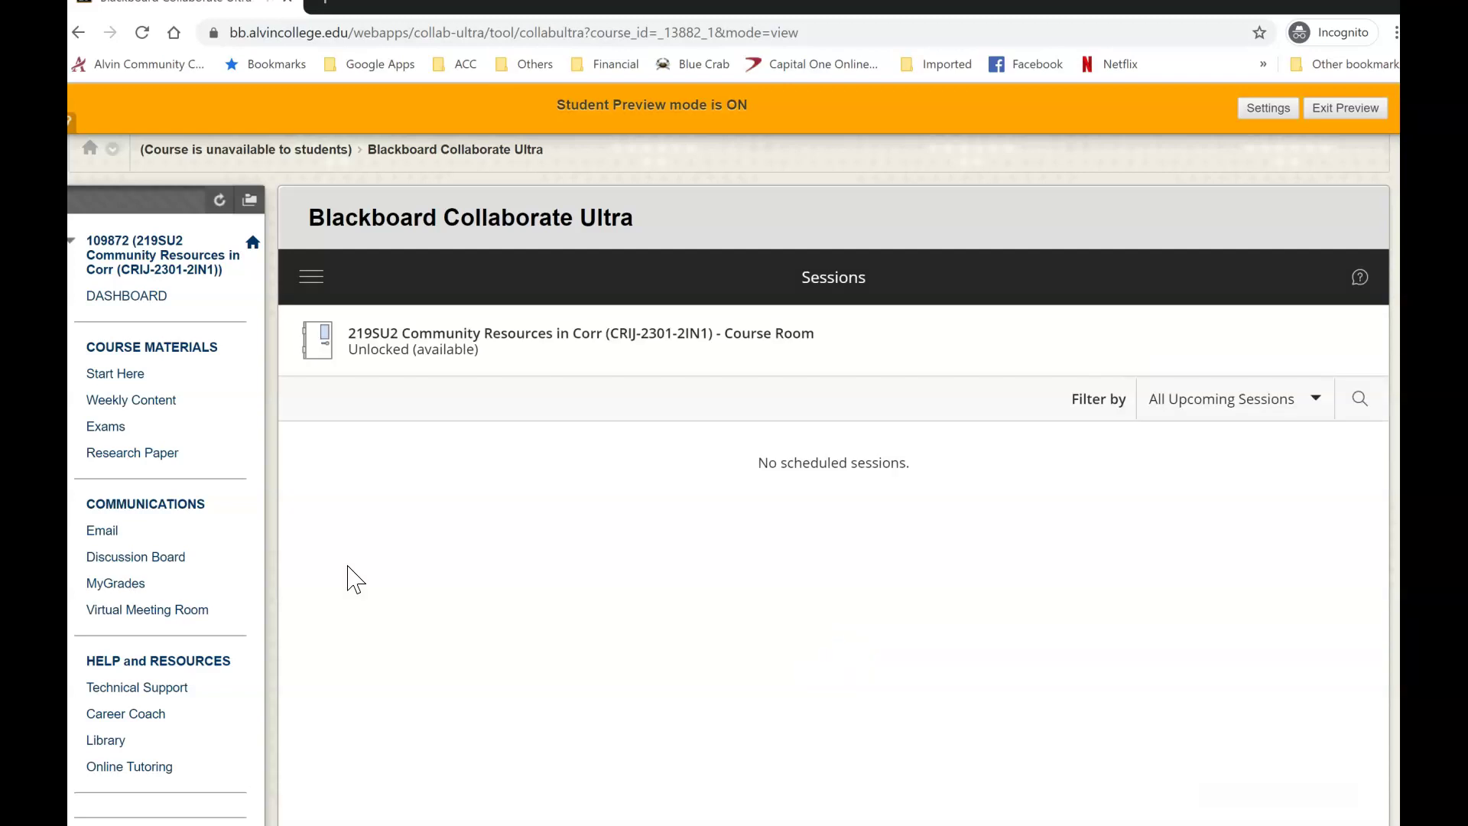
- Open the Course Room session details, dismiss the anonymous dial-in tip, and join Course Room
click(509, 351)
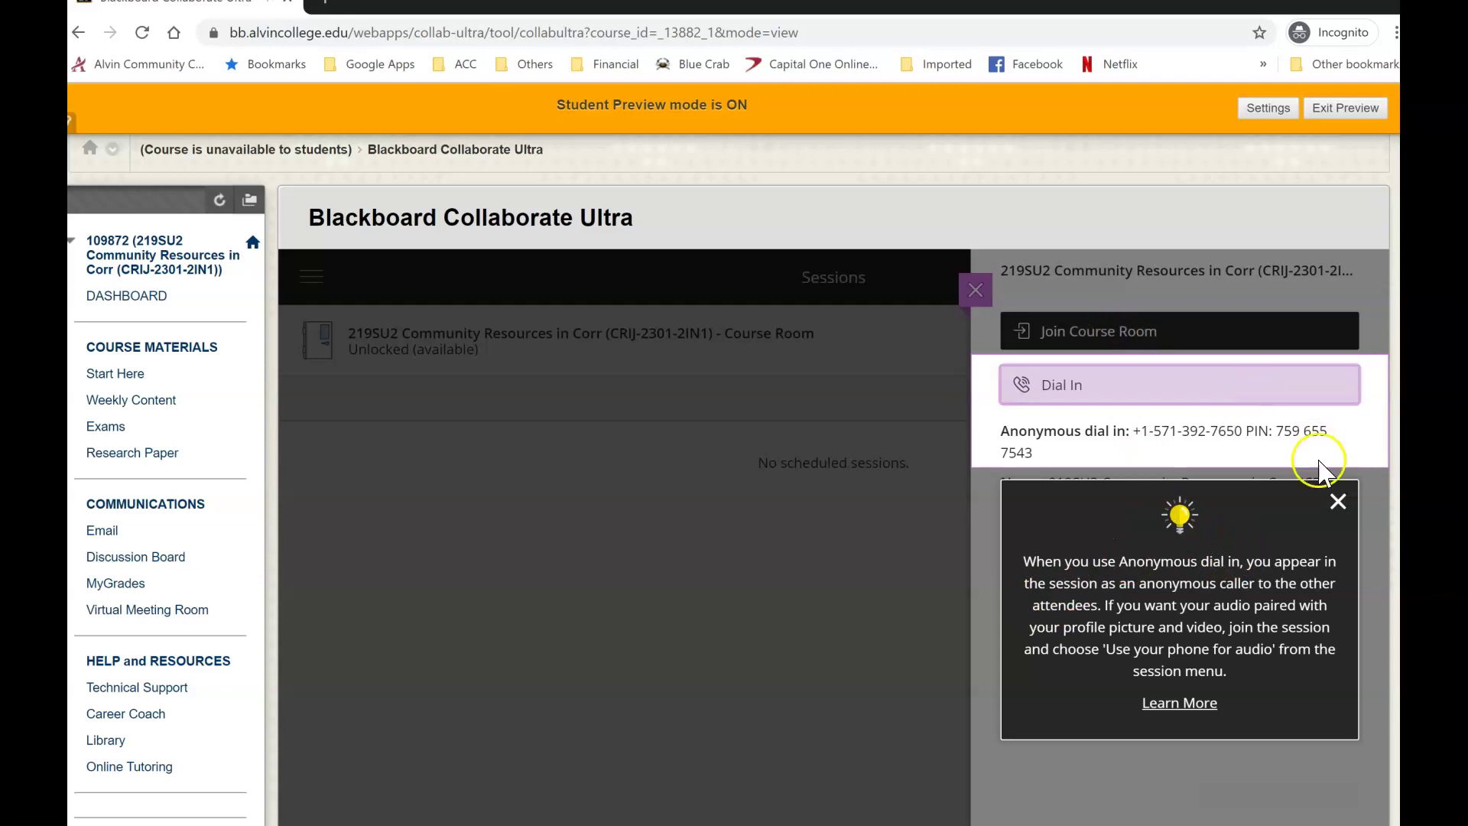
click(1340, 506)
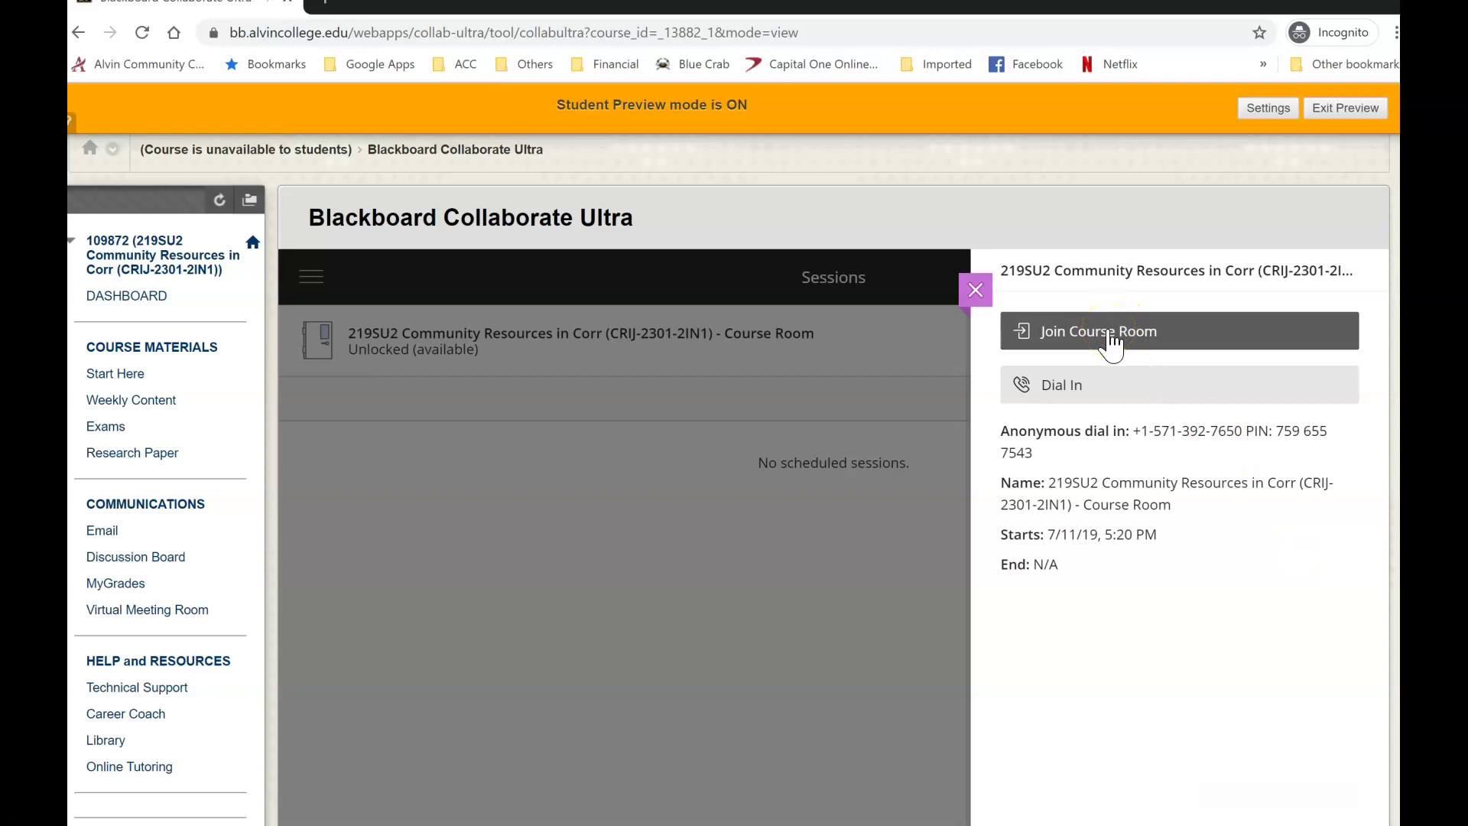
click(1140, 336)
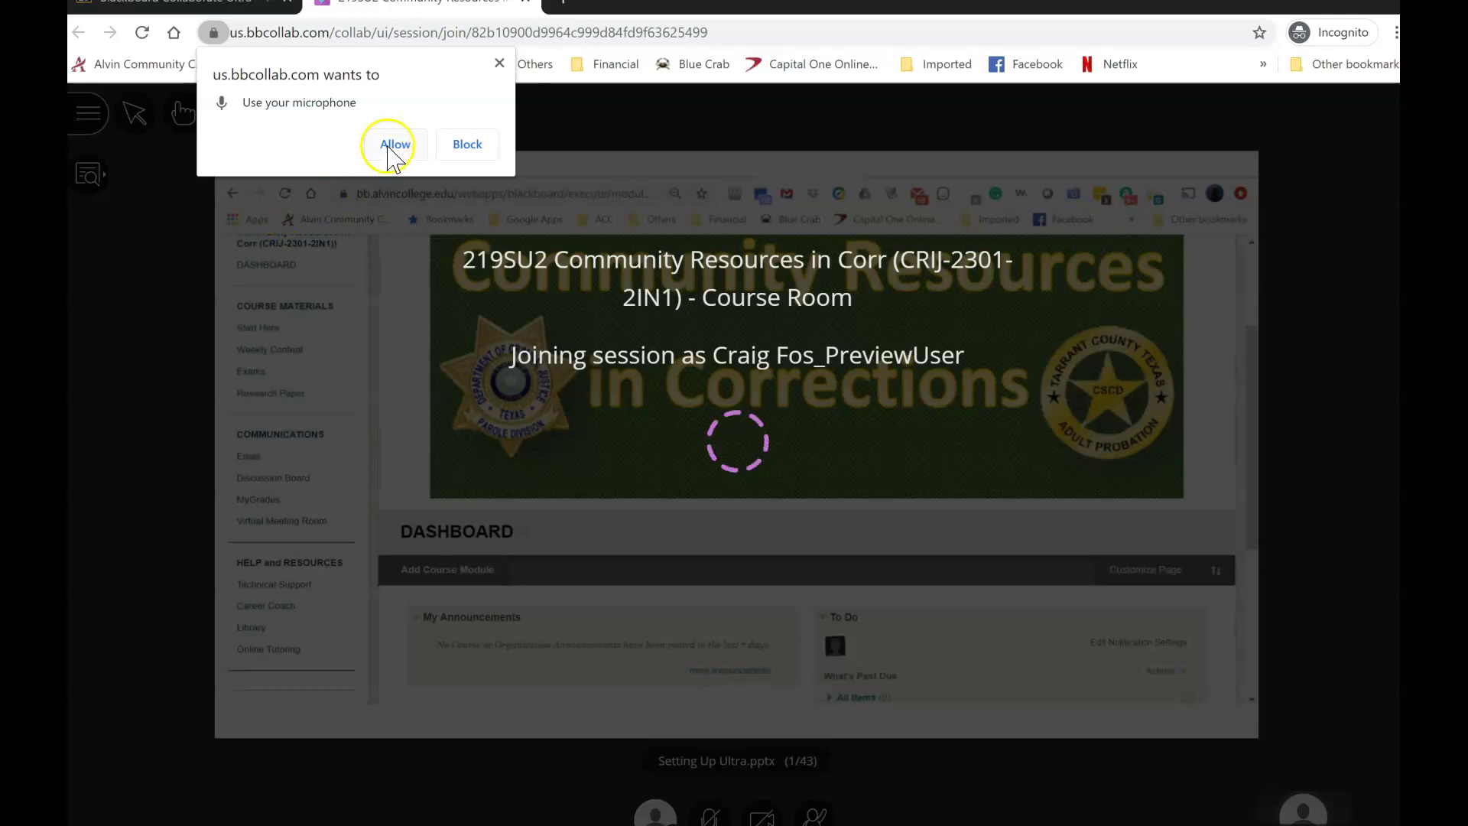
- Allow microphone access, keep the Default microphone, and confirm the audio test is working
click(388, 147)
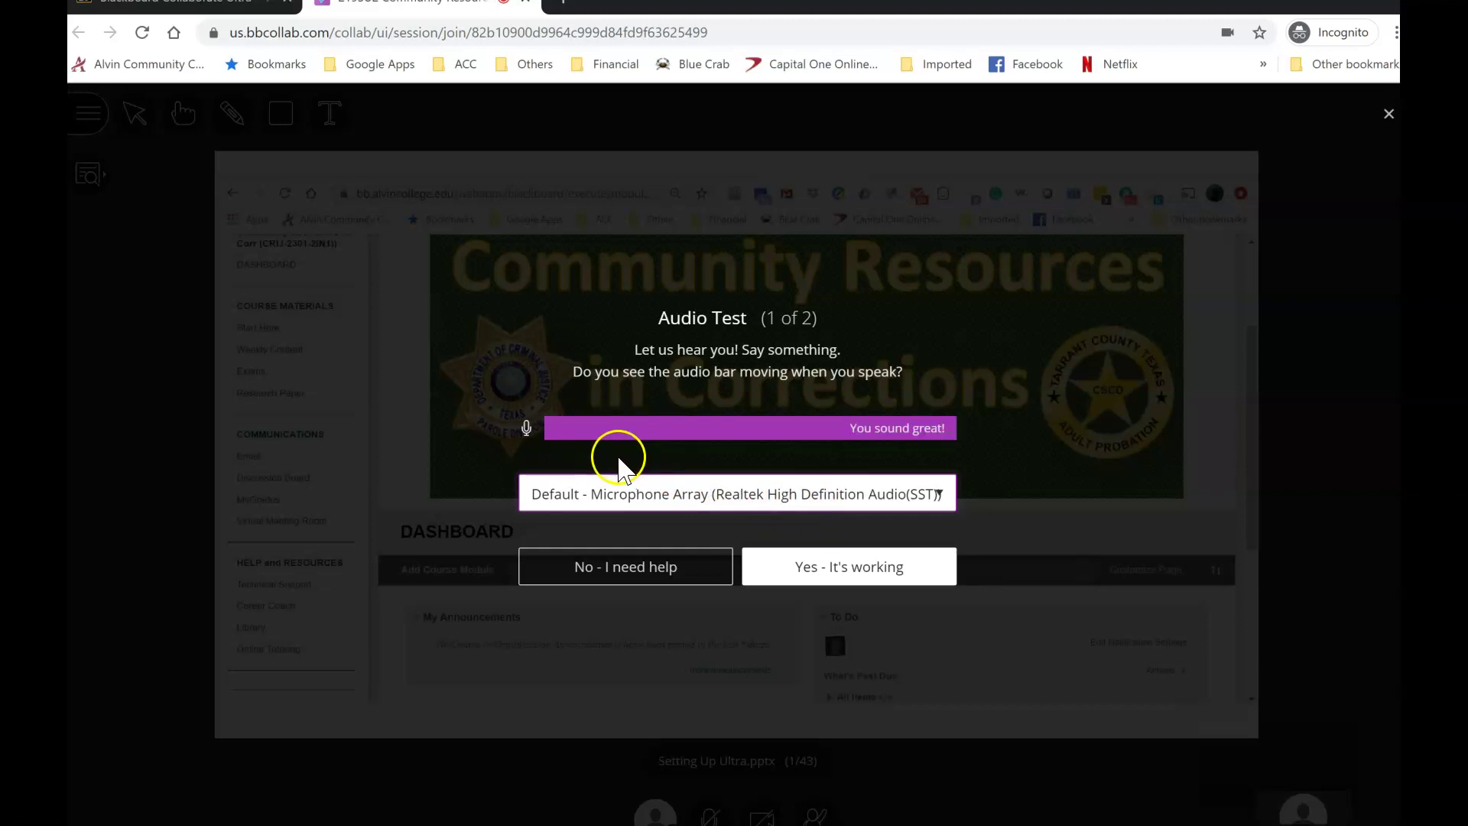
click(939, 495)
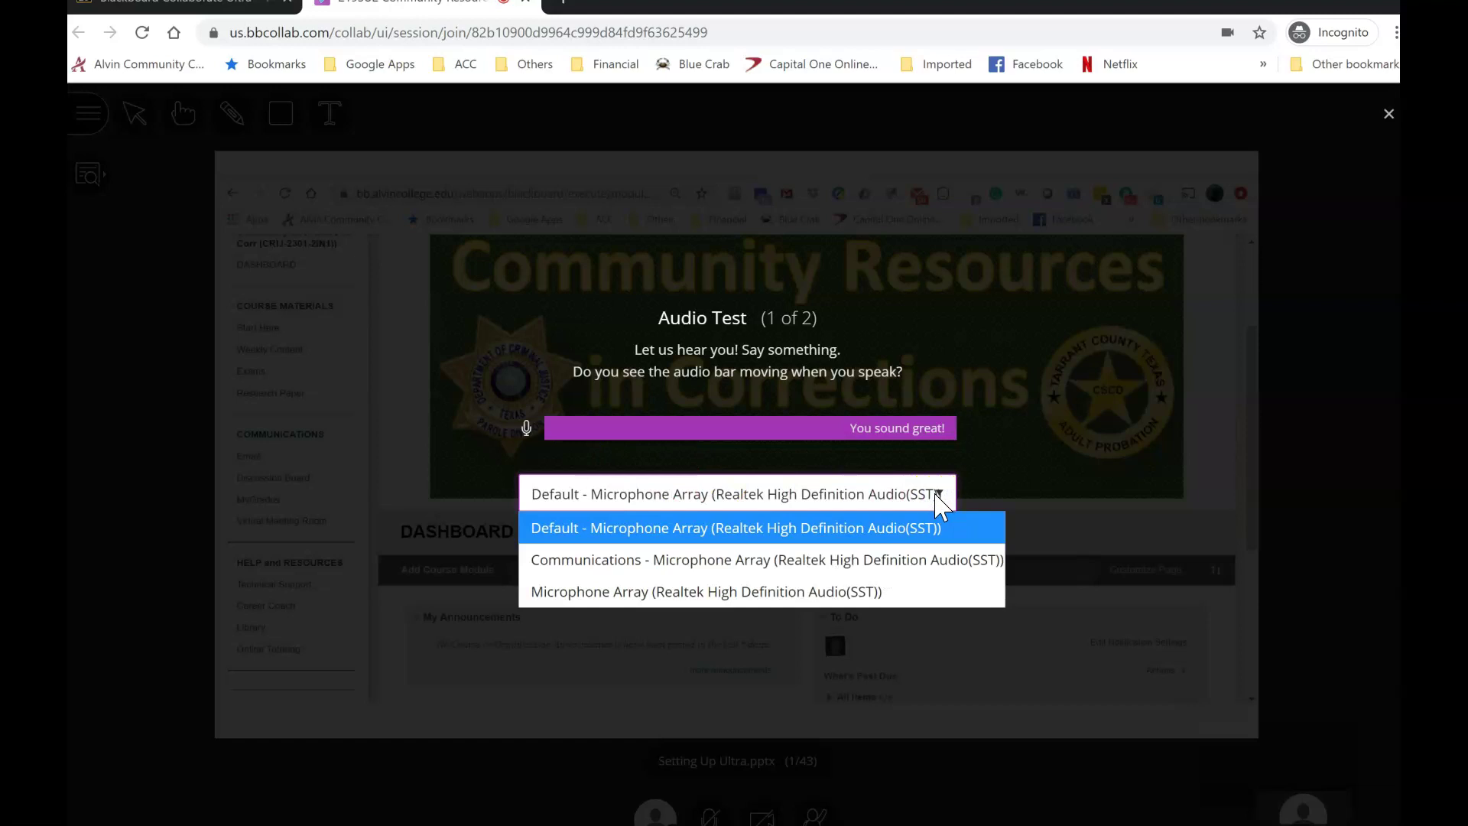
click(936, 496)
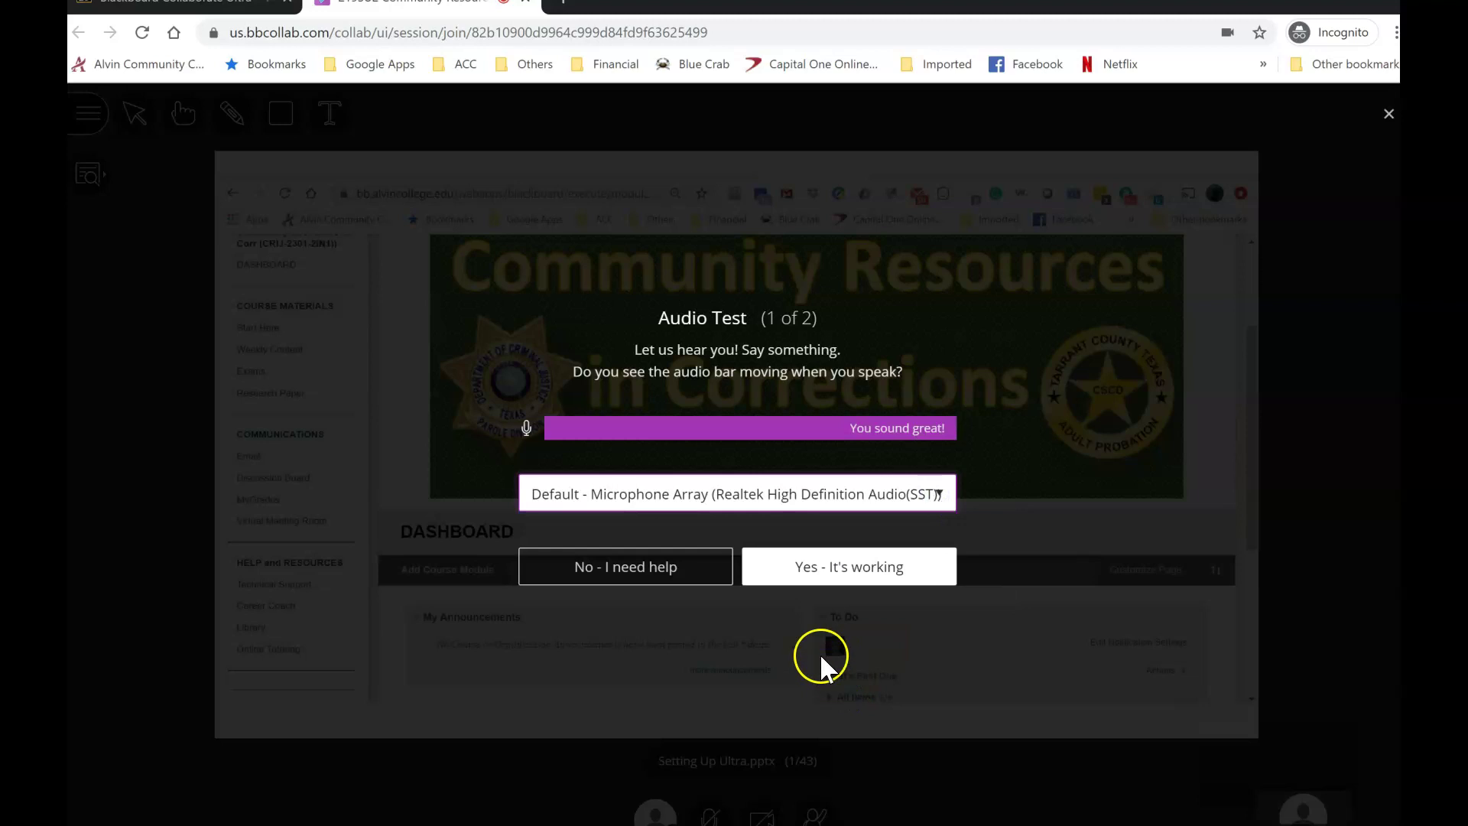
click(794, 580)
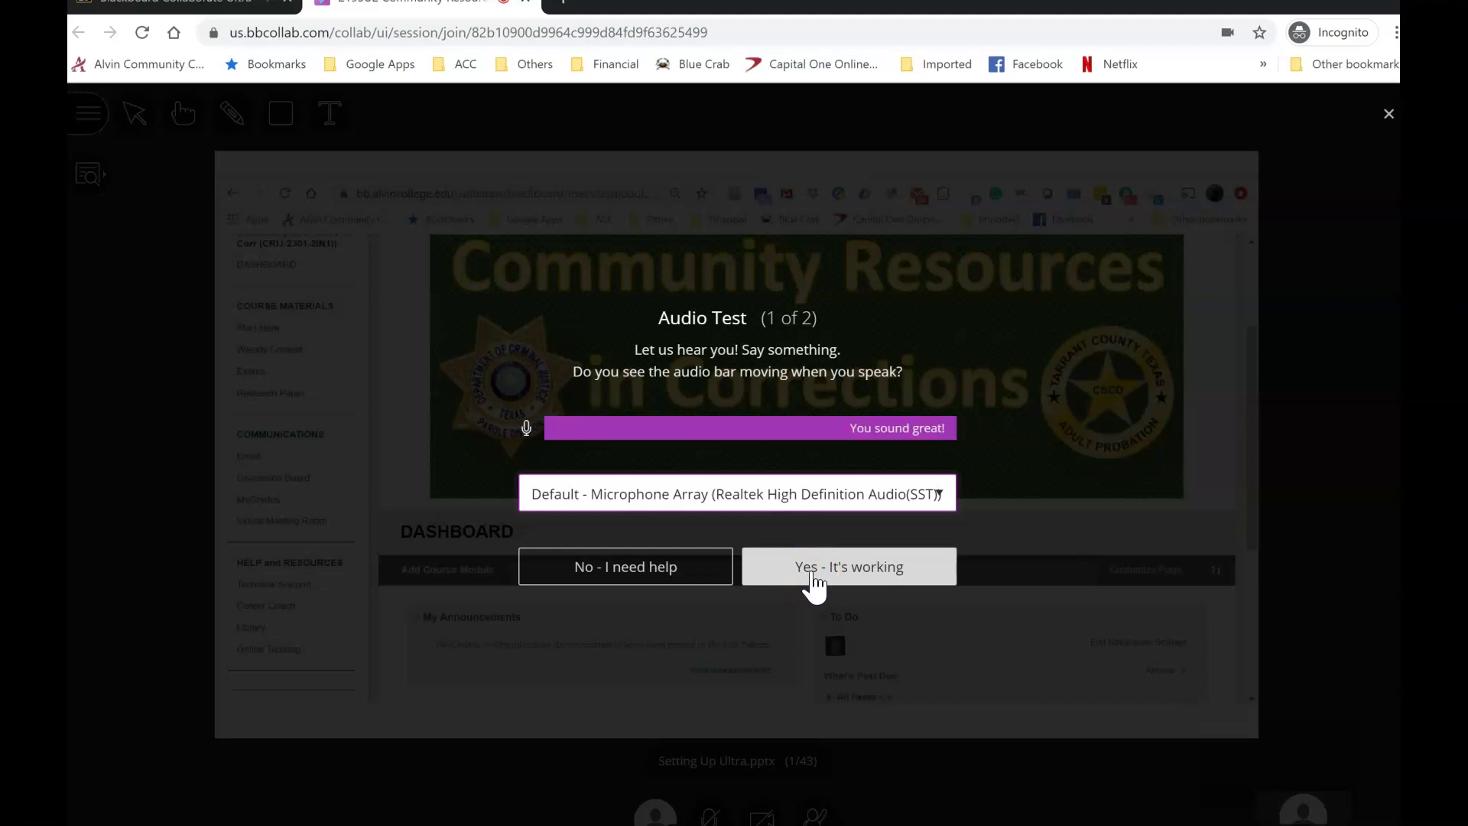
drag(807, 589, 576, 563)
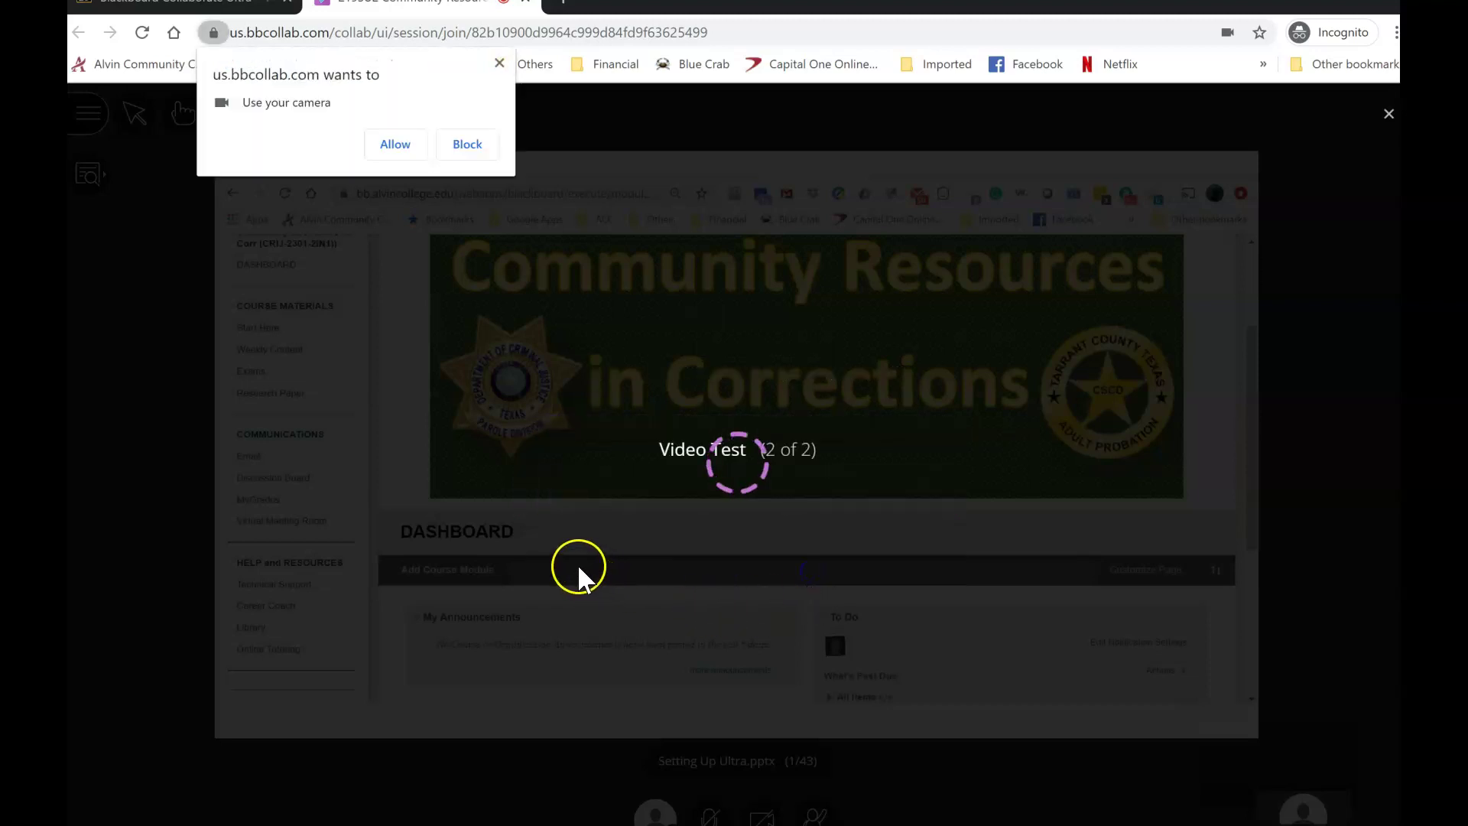
- Allow camera access, keep Microsoft Camera Front, and confirm the video test is working
click(392, 153)
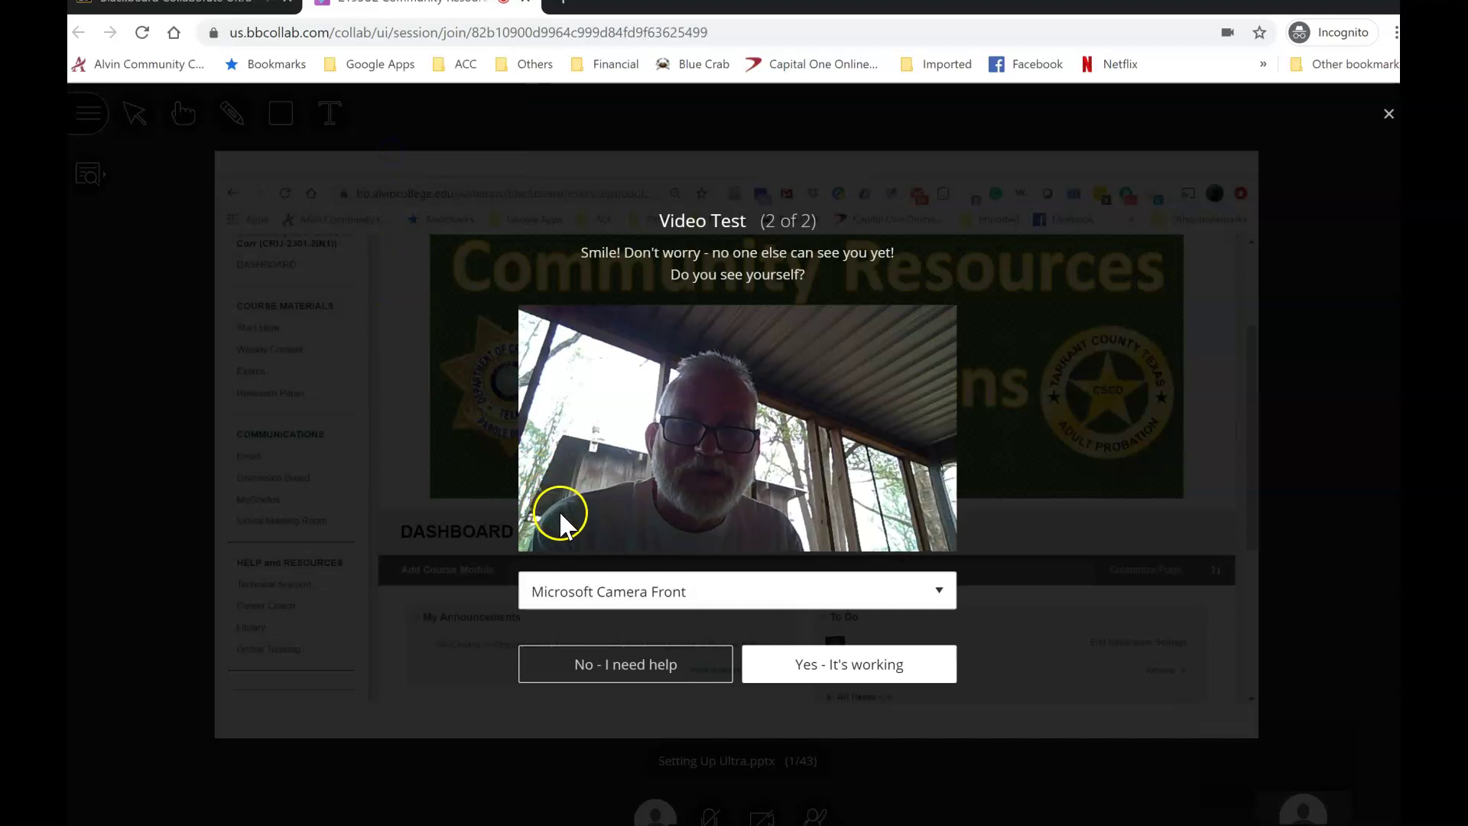
click(863, 683)
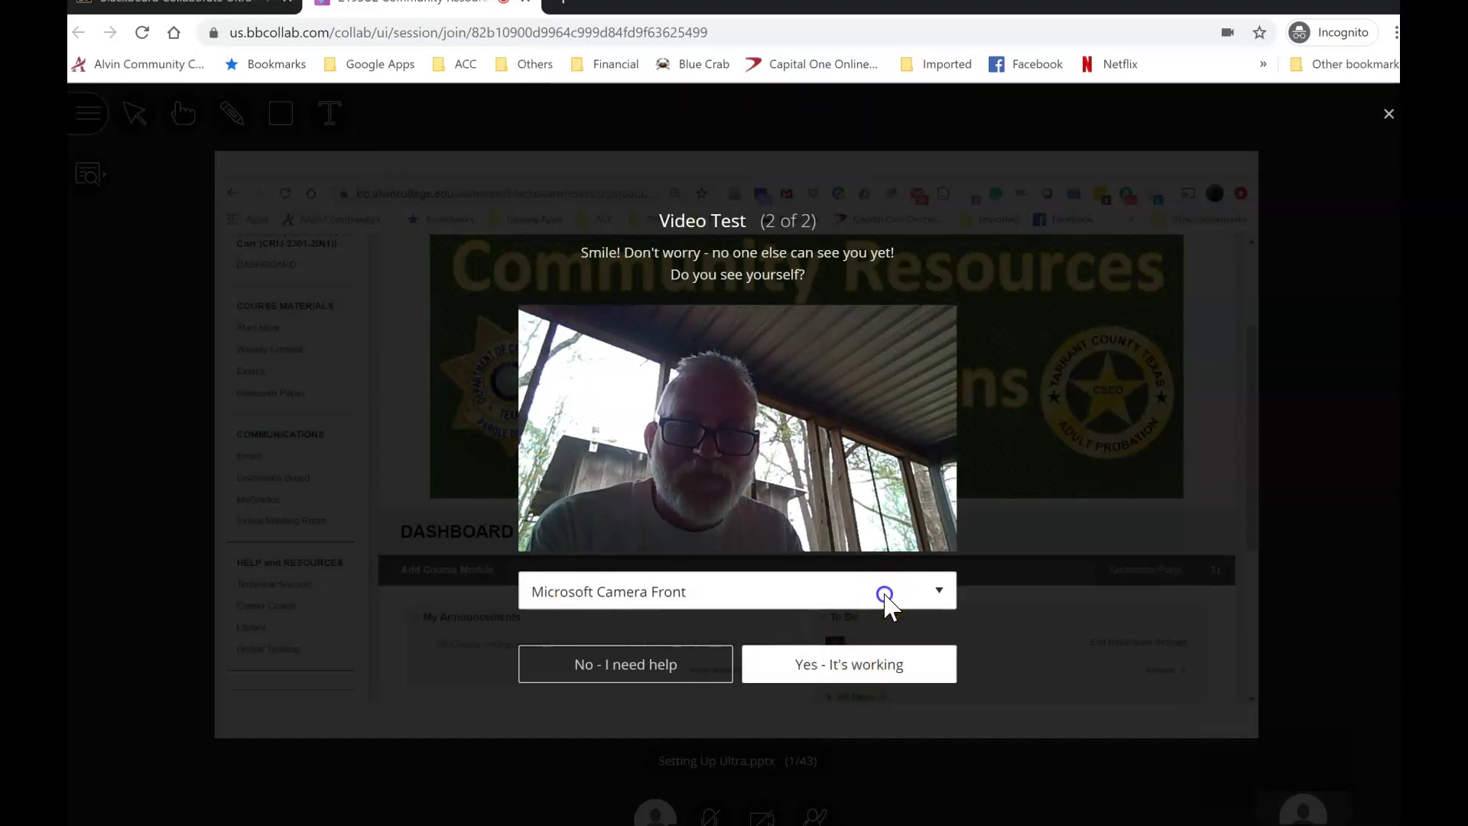
click(885, 593)
click(886, 595)
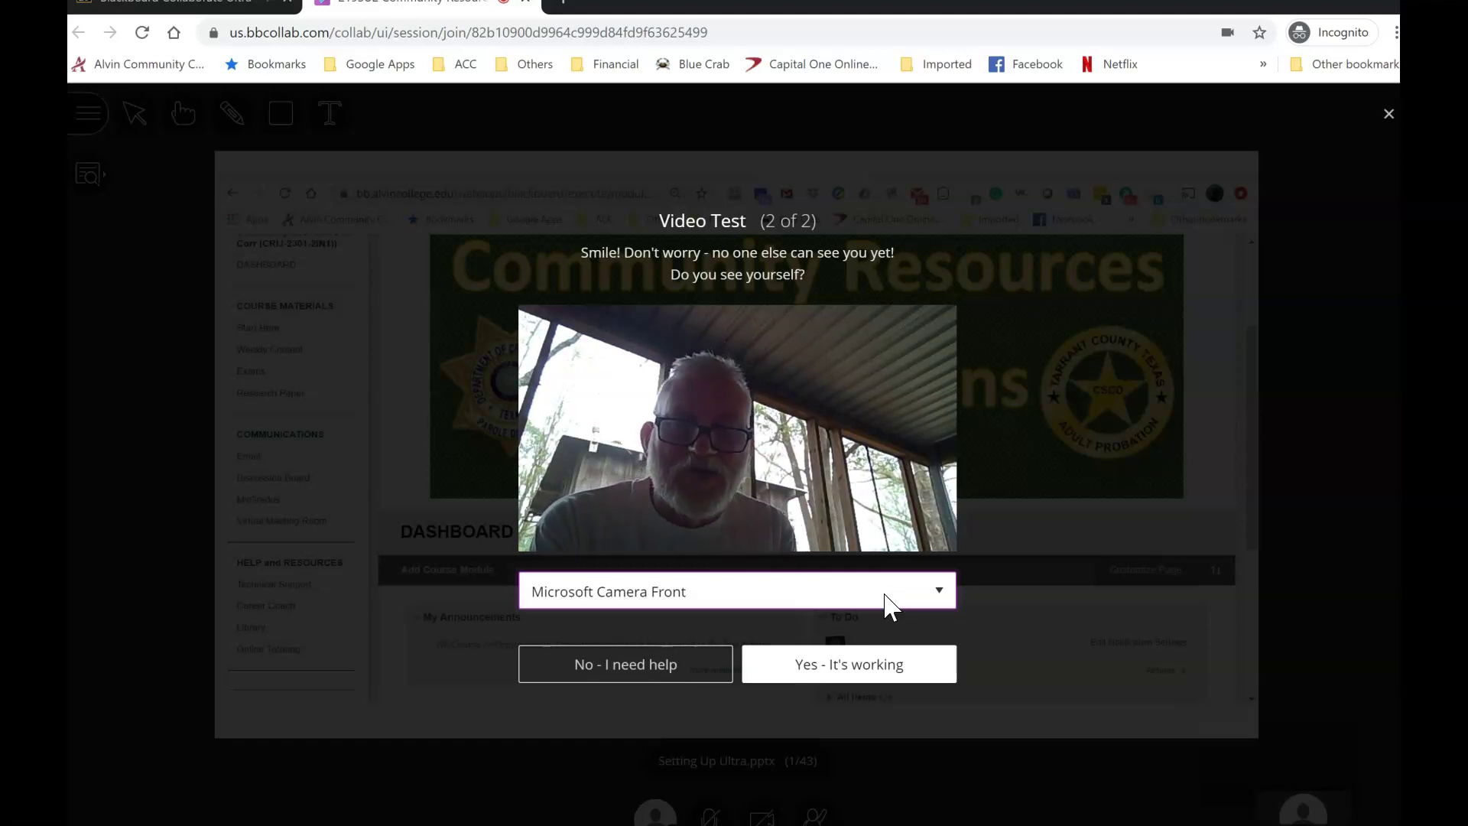
click(901, 655)
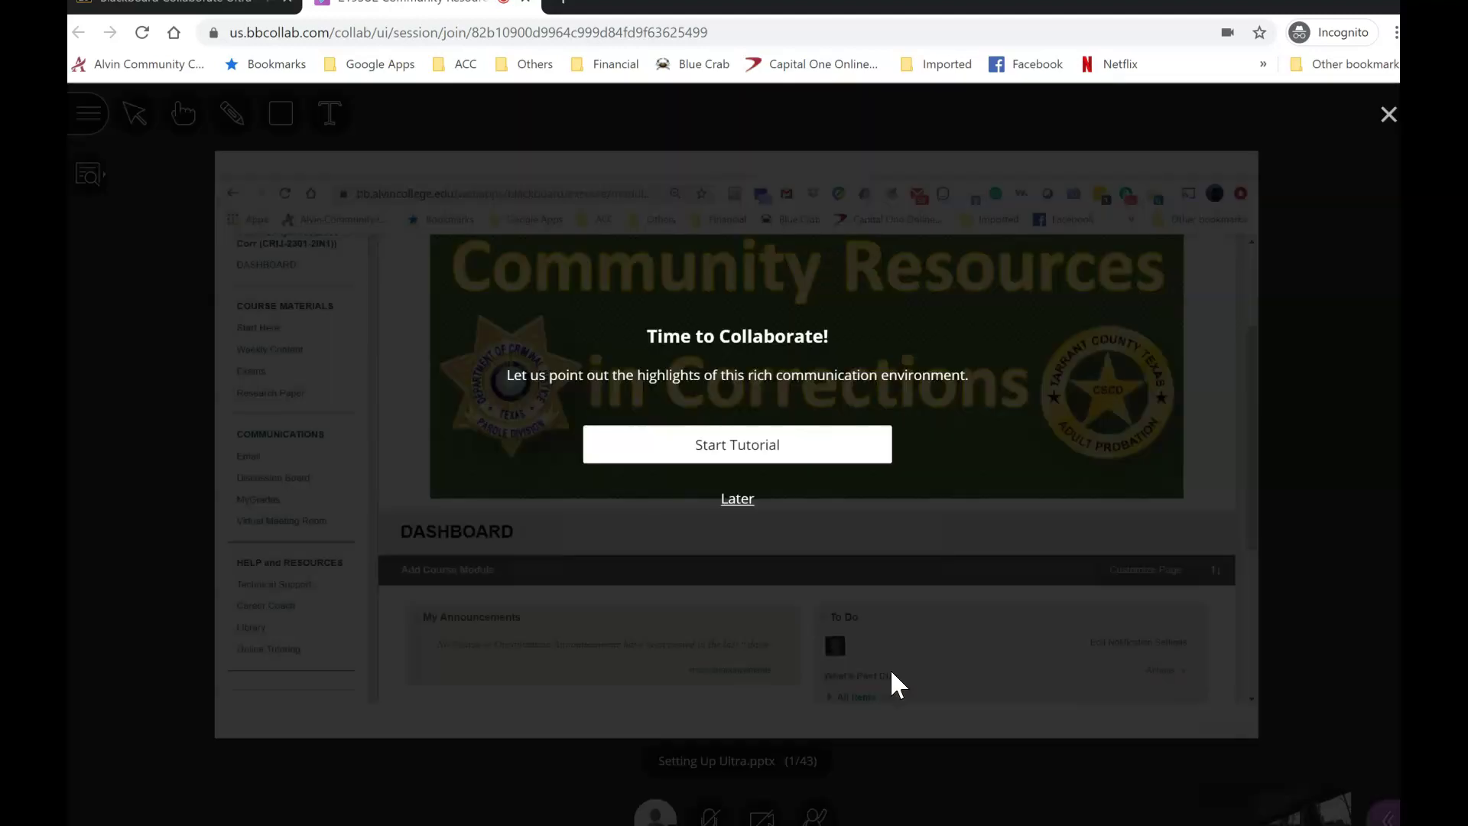
- Postpone the Time to Collaborate tutorial and close the tutorials tip to reveal Setting Up Ultra.pptx
click(739, 502)
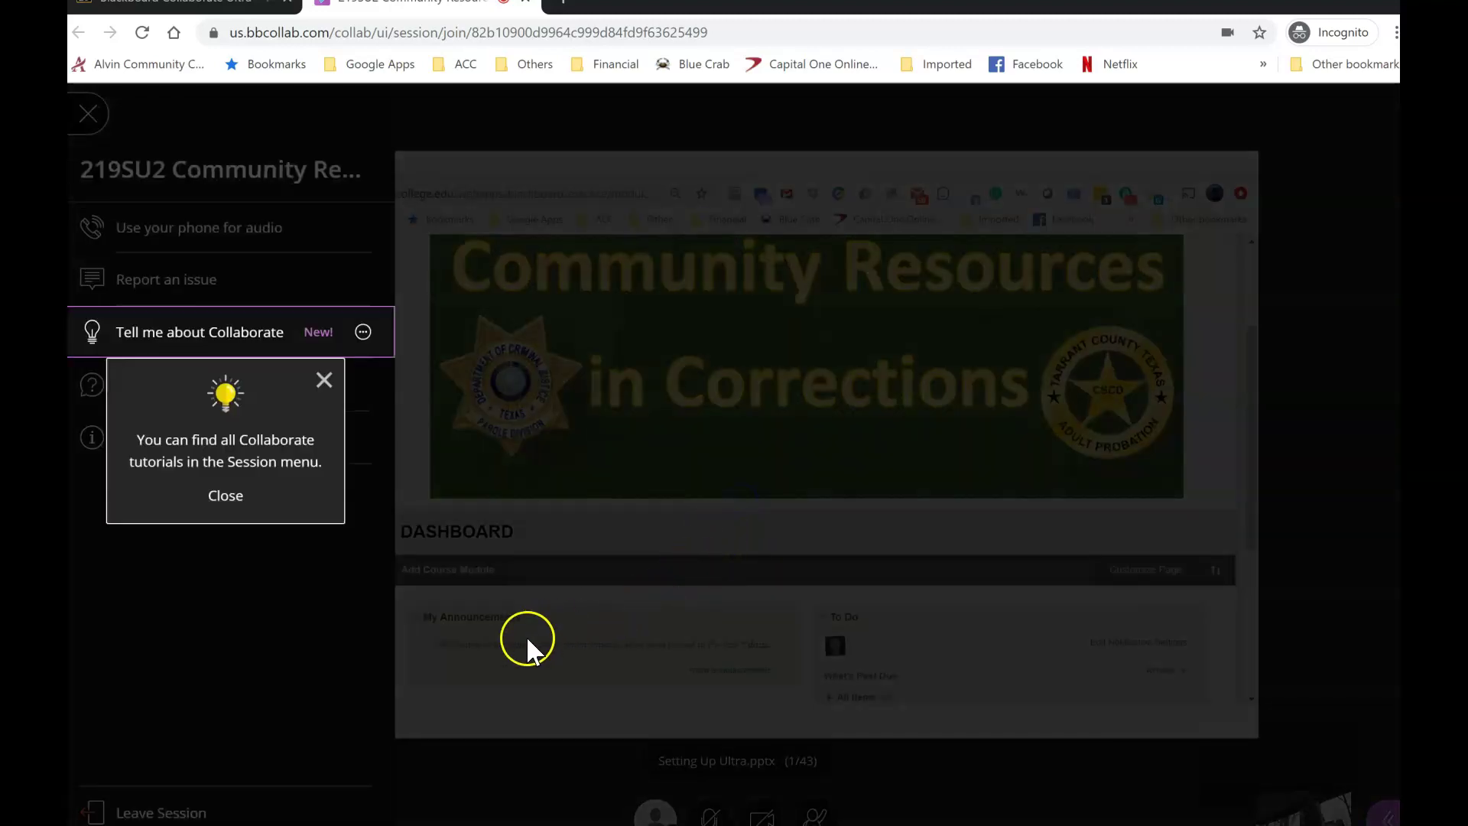
click(324, 380)
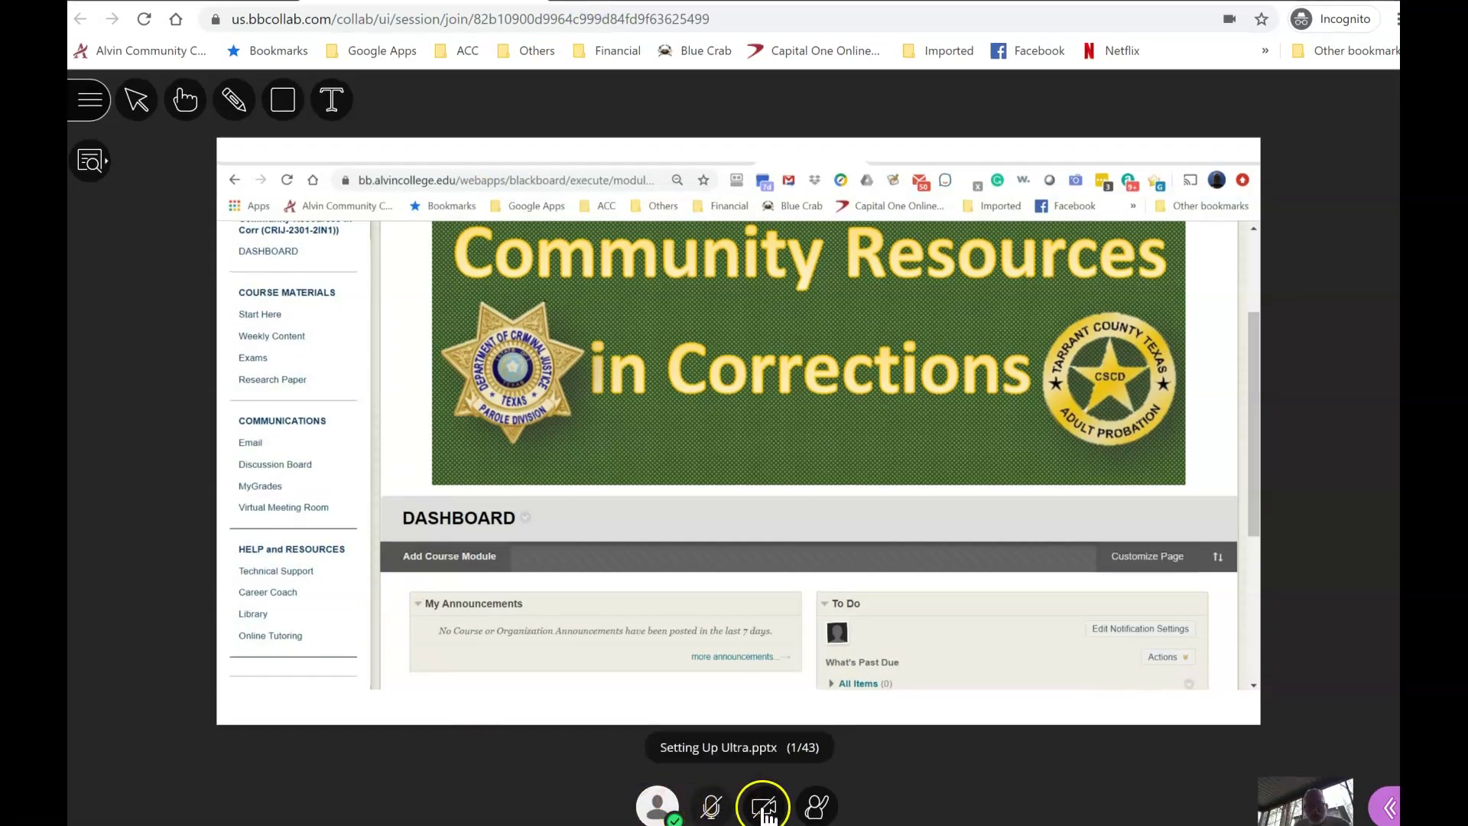
- Close the status menu, toggle the microphone on and off, and bring up the camera's video preview
click(656, 806)
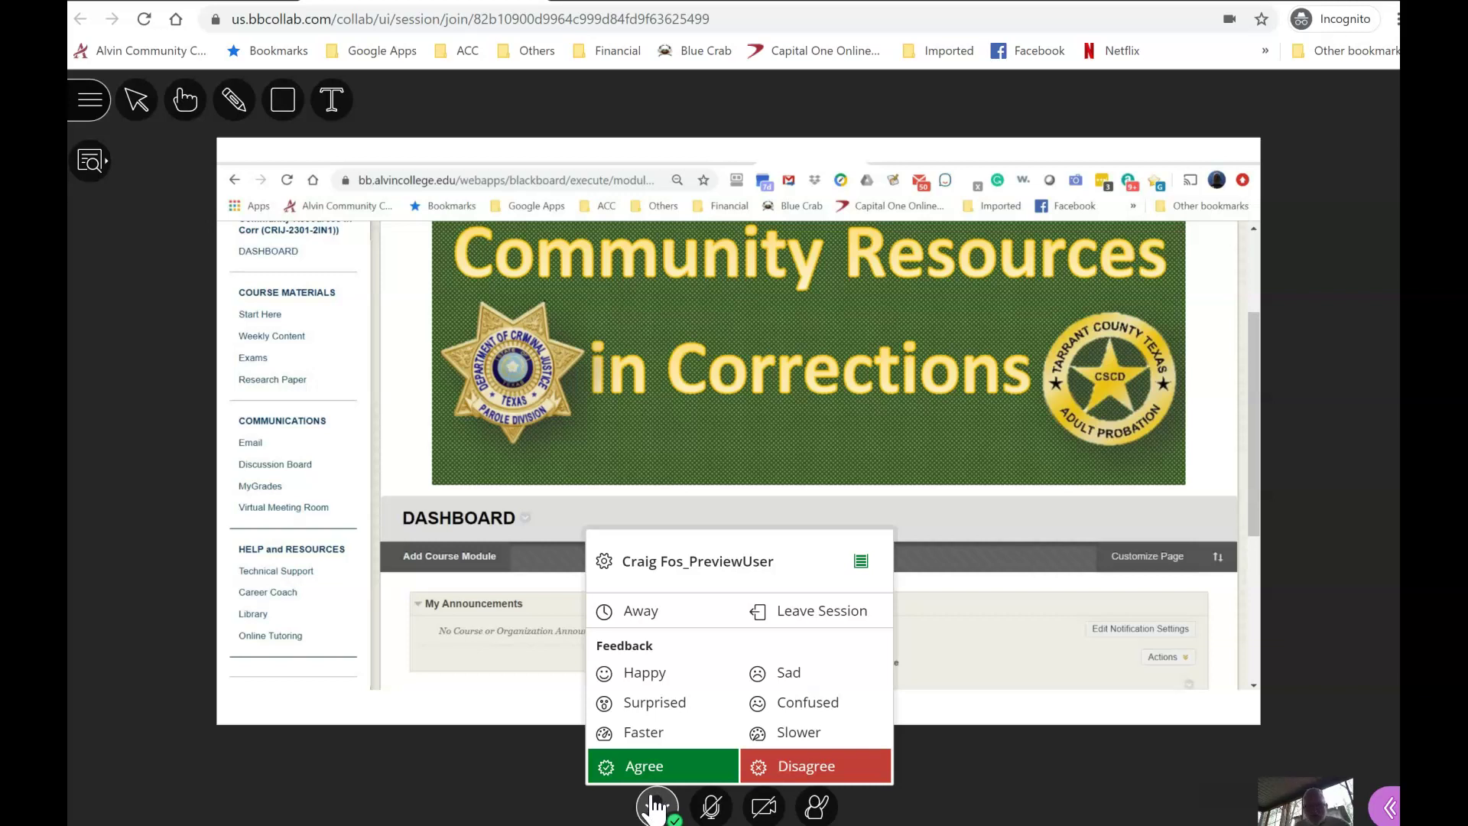
click(656, 807)
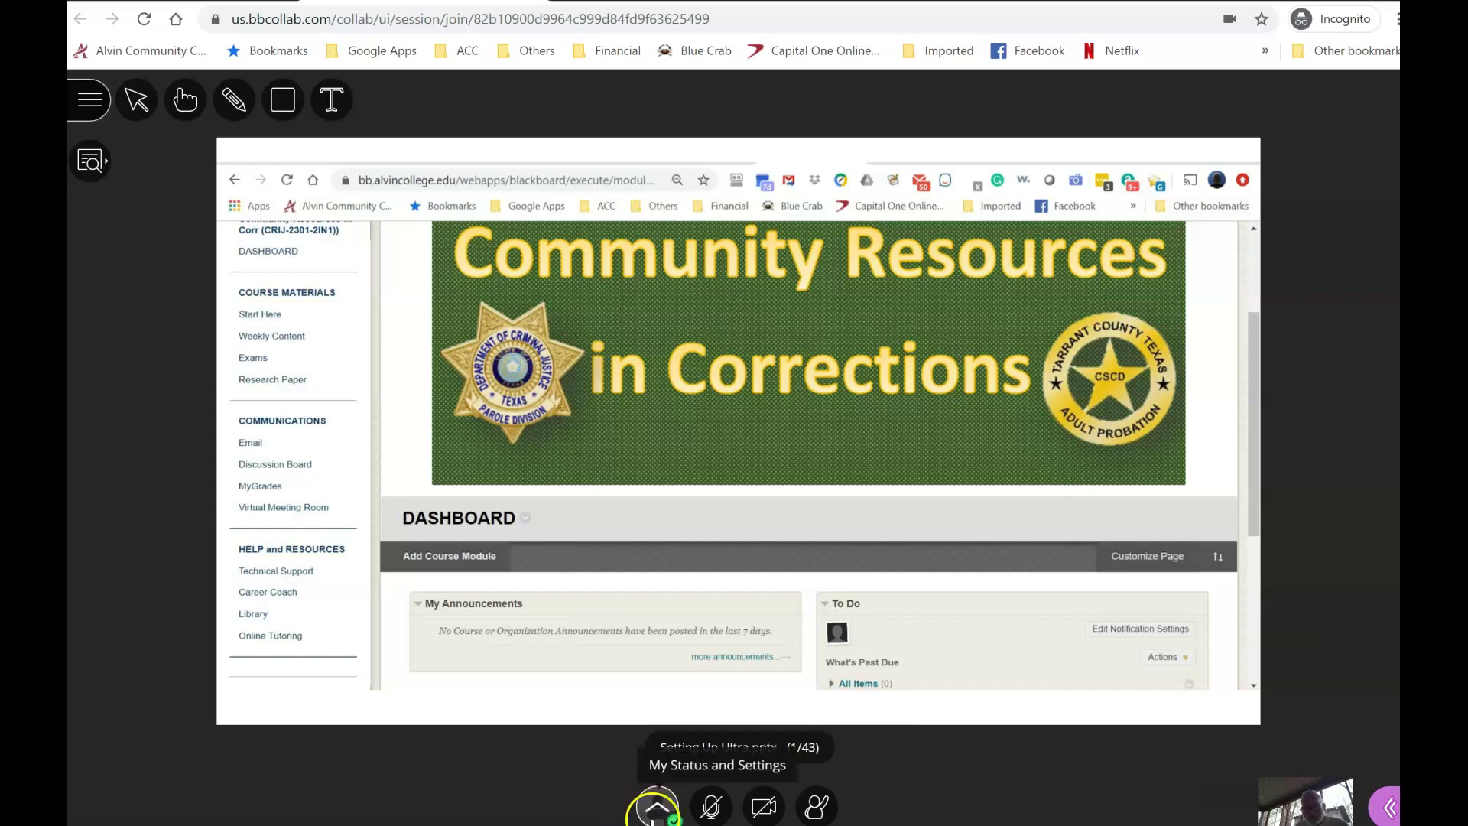
click(716, 817)
click(714, 813)
click(767, 812)
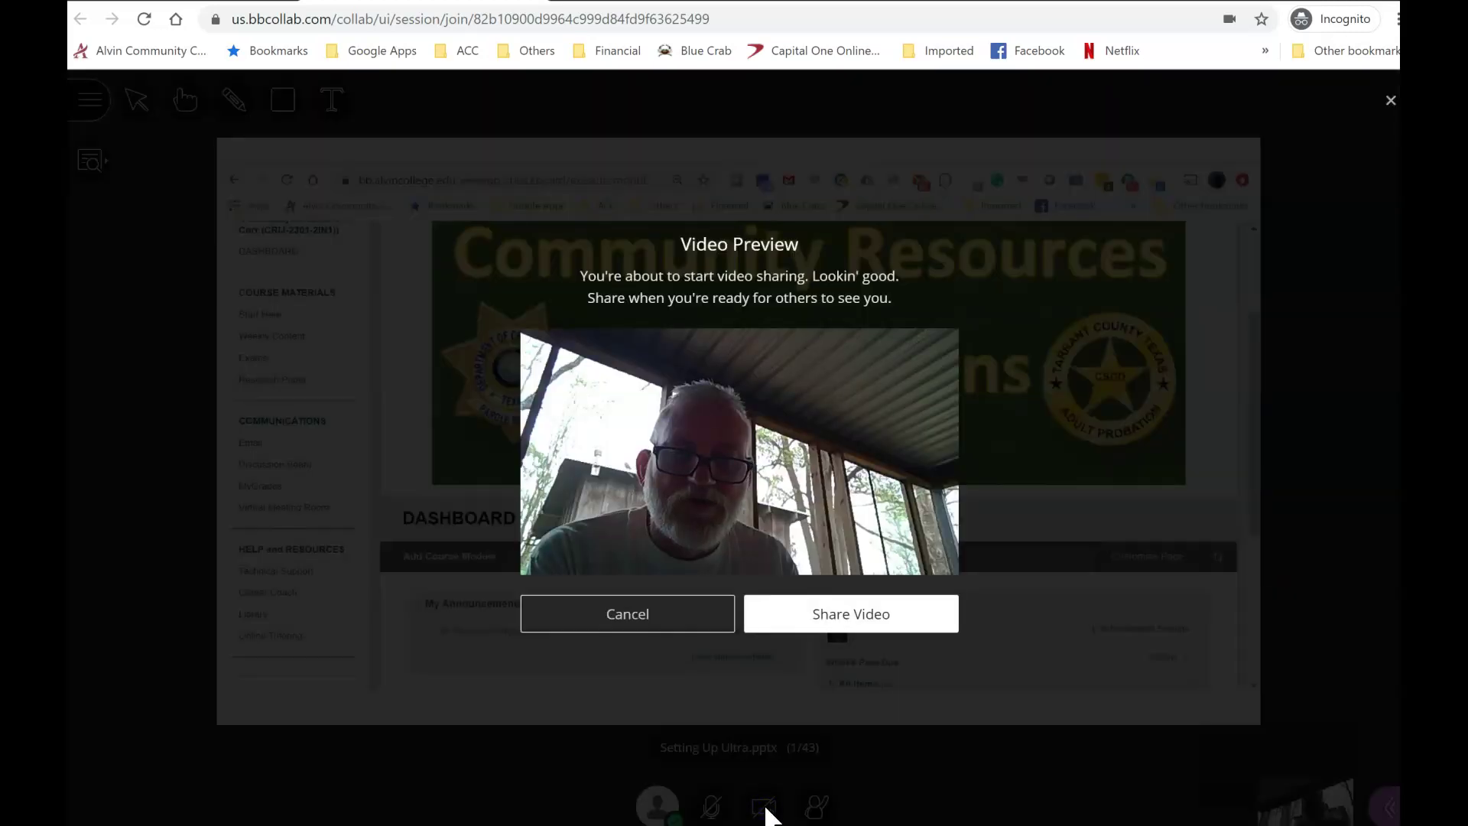
click(730, 736)
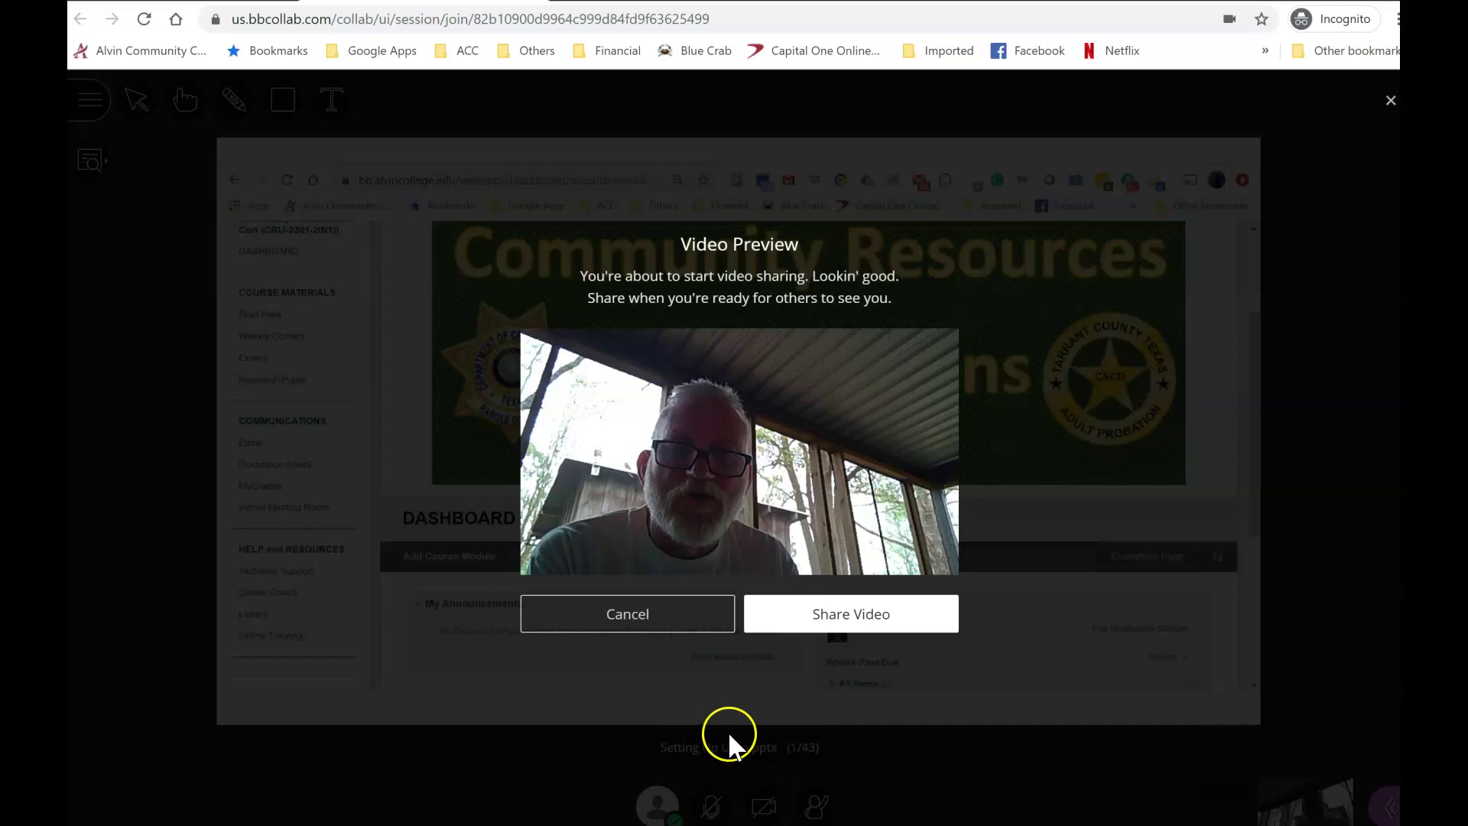
- Share the camera video with the room and raise a hand
click(816, 623)
click(768, 676)
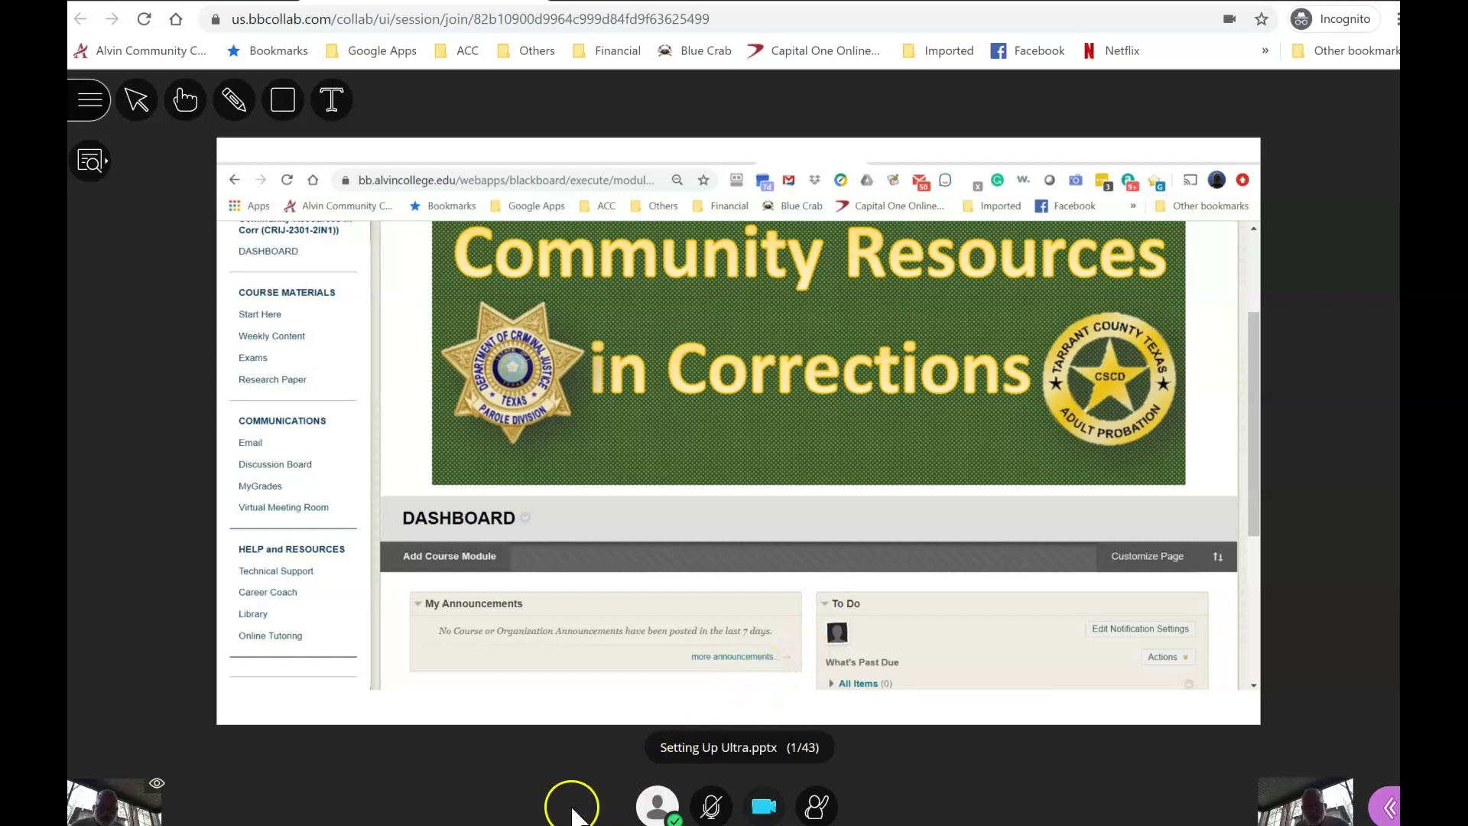
click(818, 809)
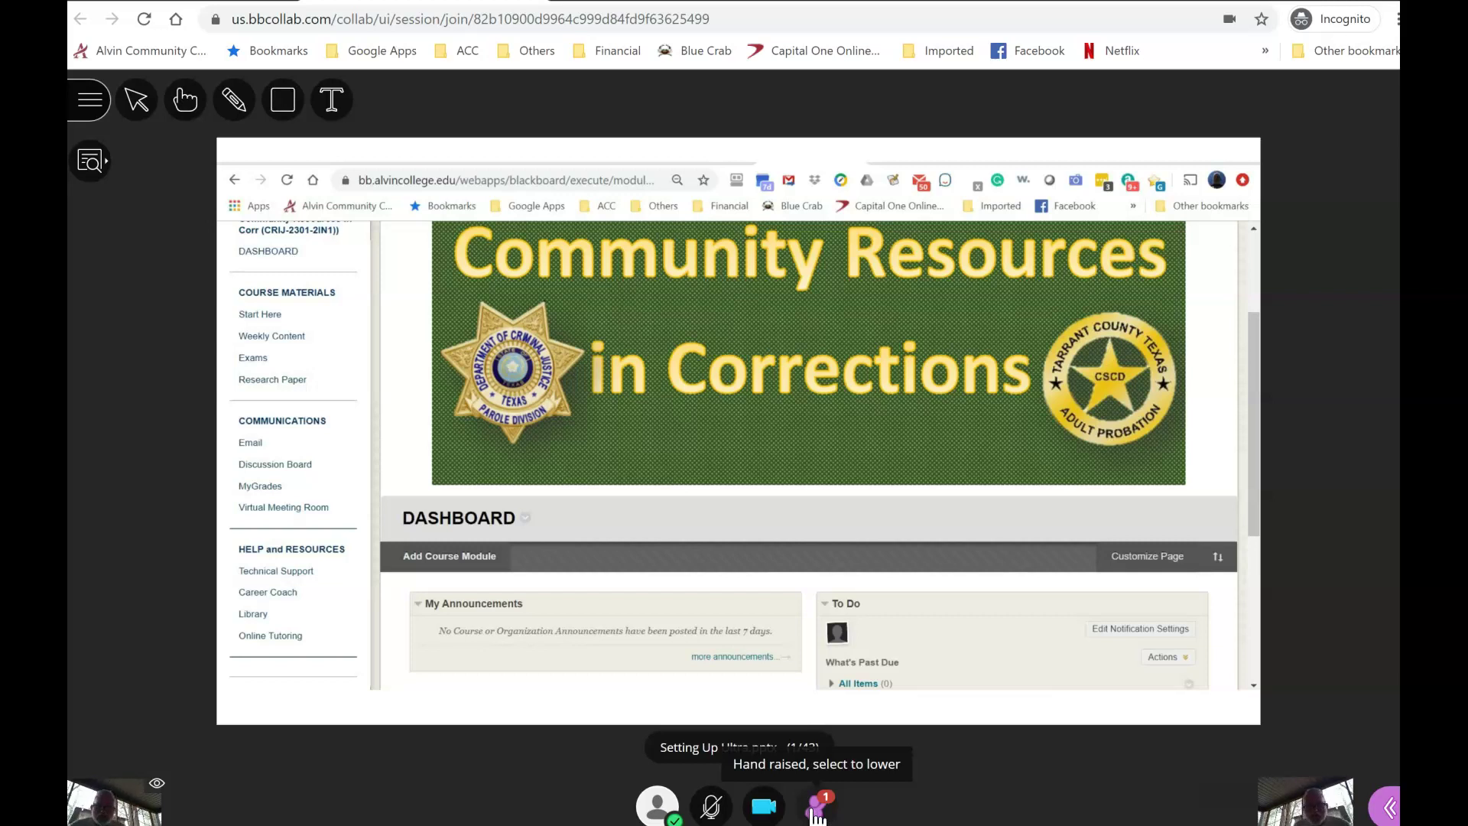
click(771, 808)
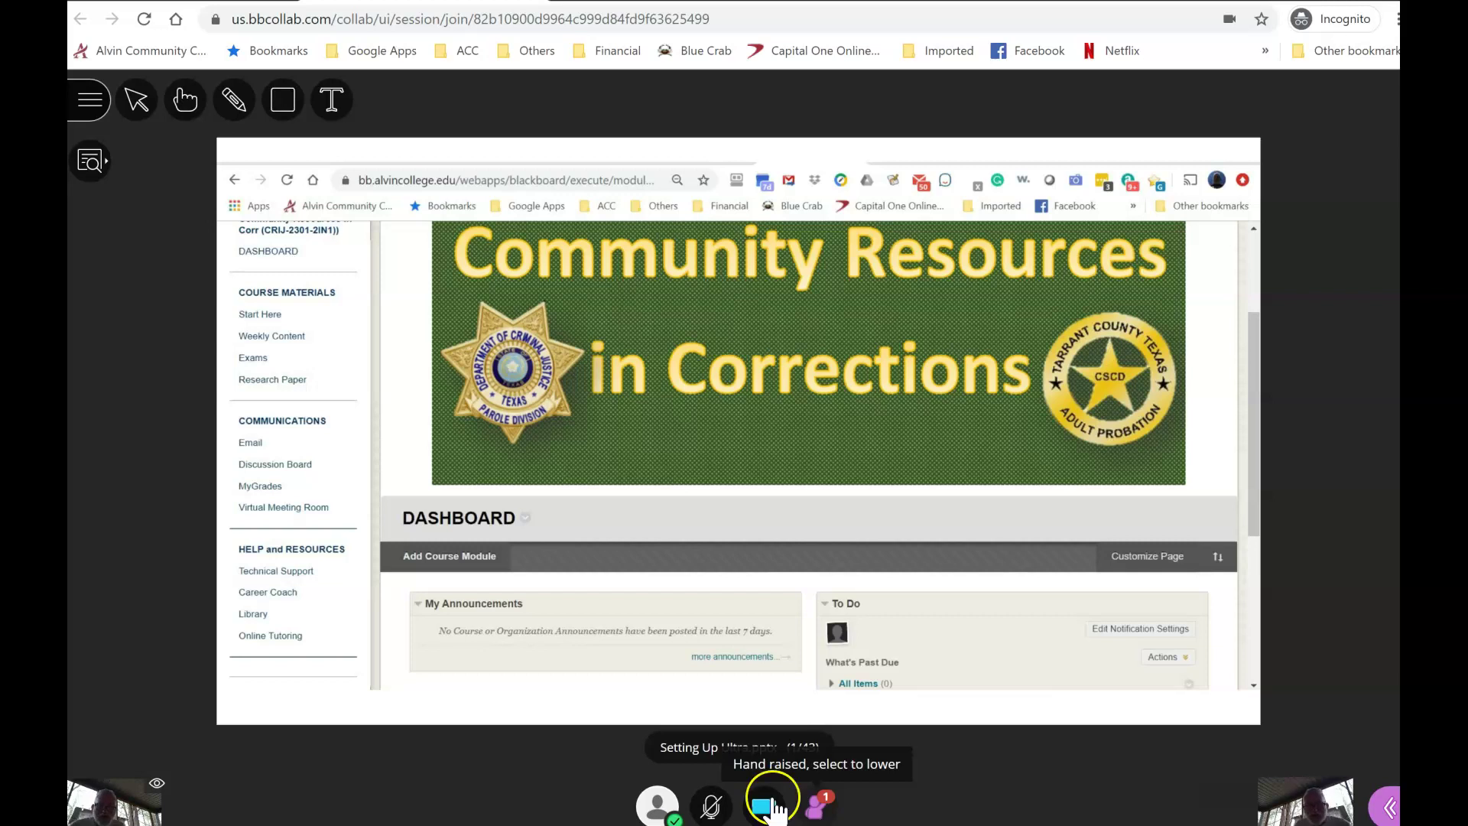
- Unmute and re-mute the microphone, then lower the raised hand
click(717, 814)
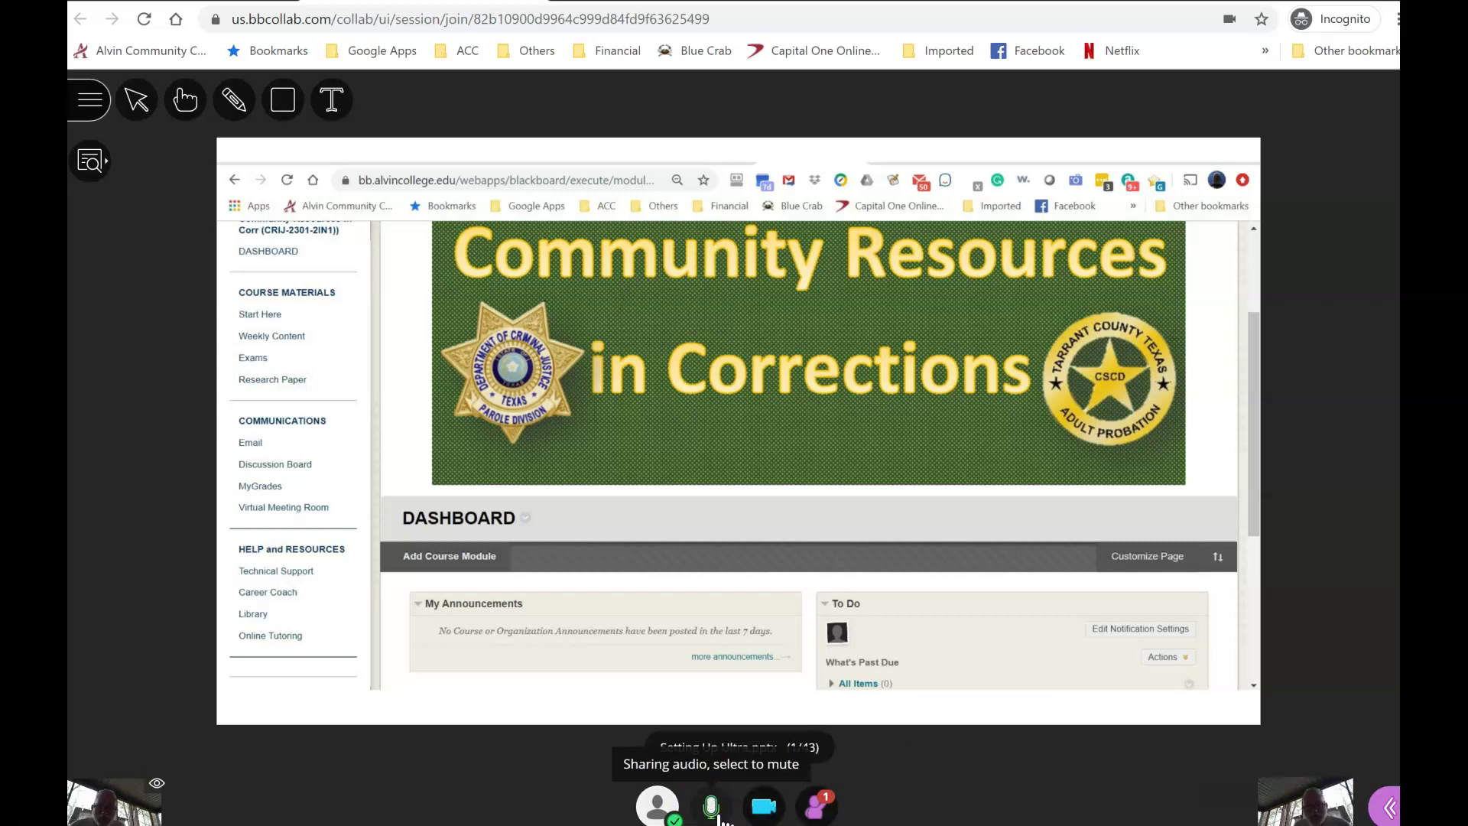
click(718, 814)
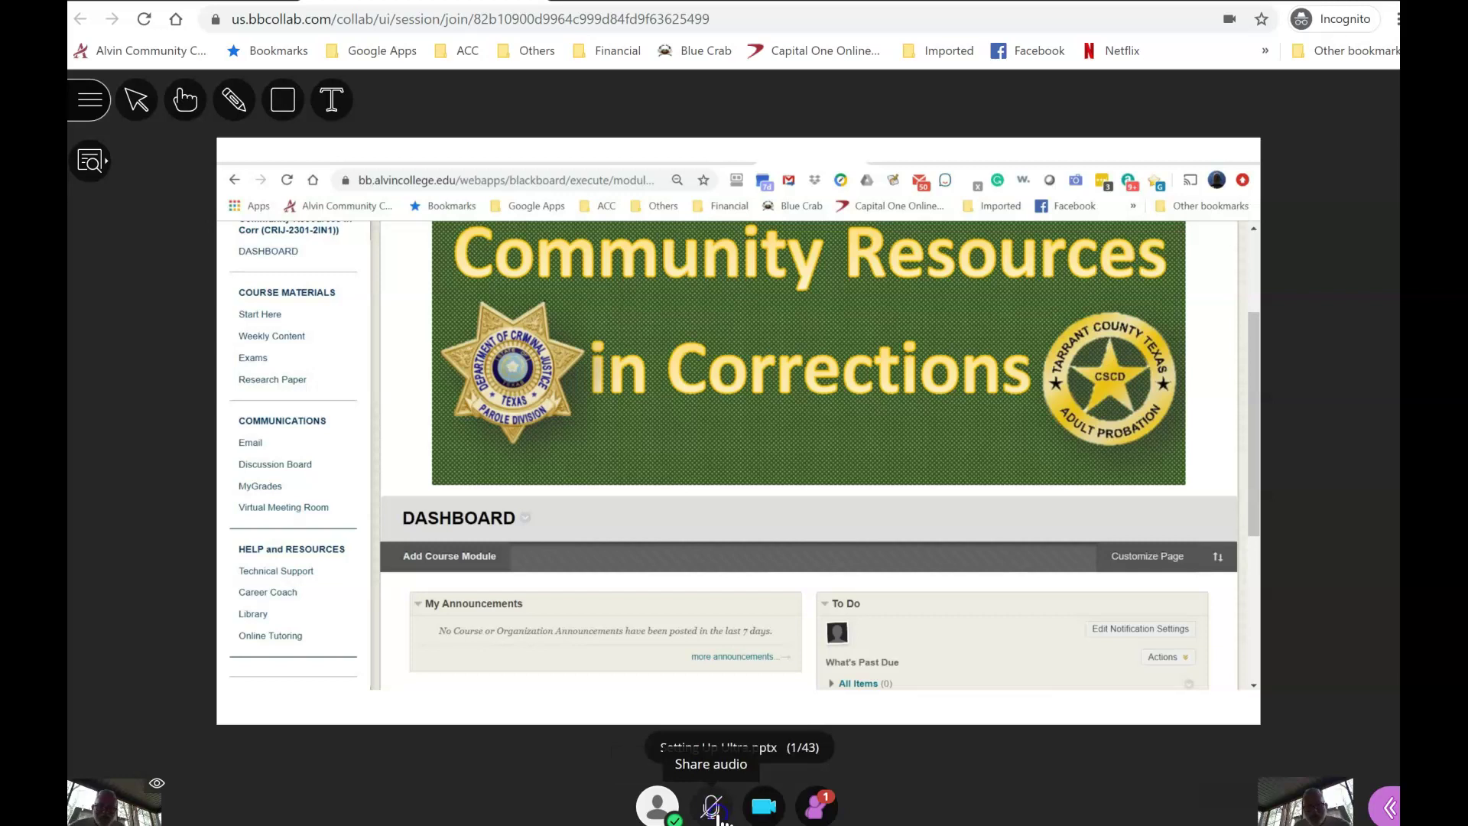
click(800, 816)
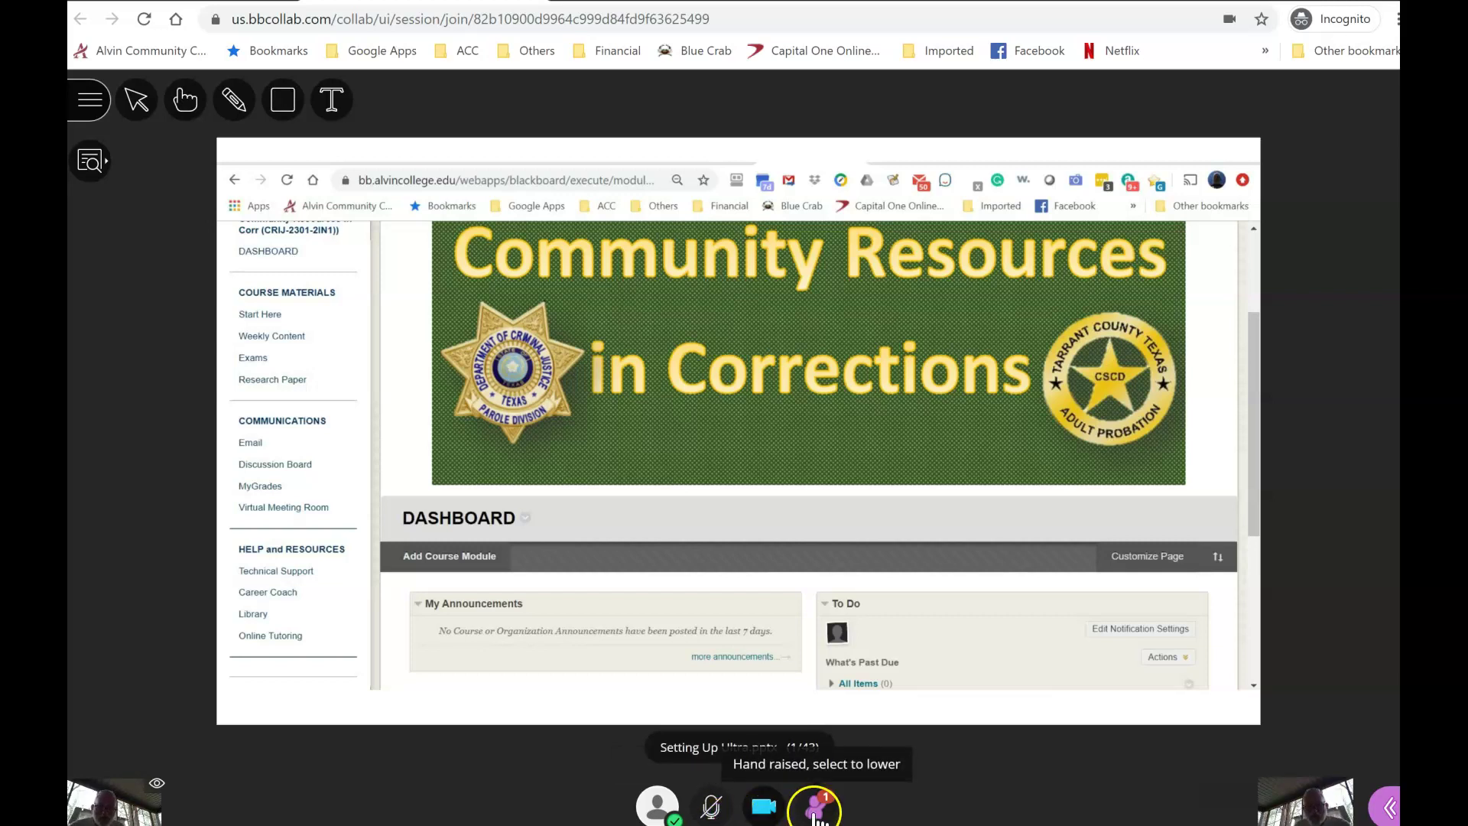
click(815, 814)
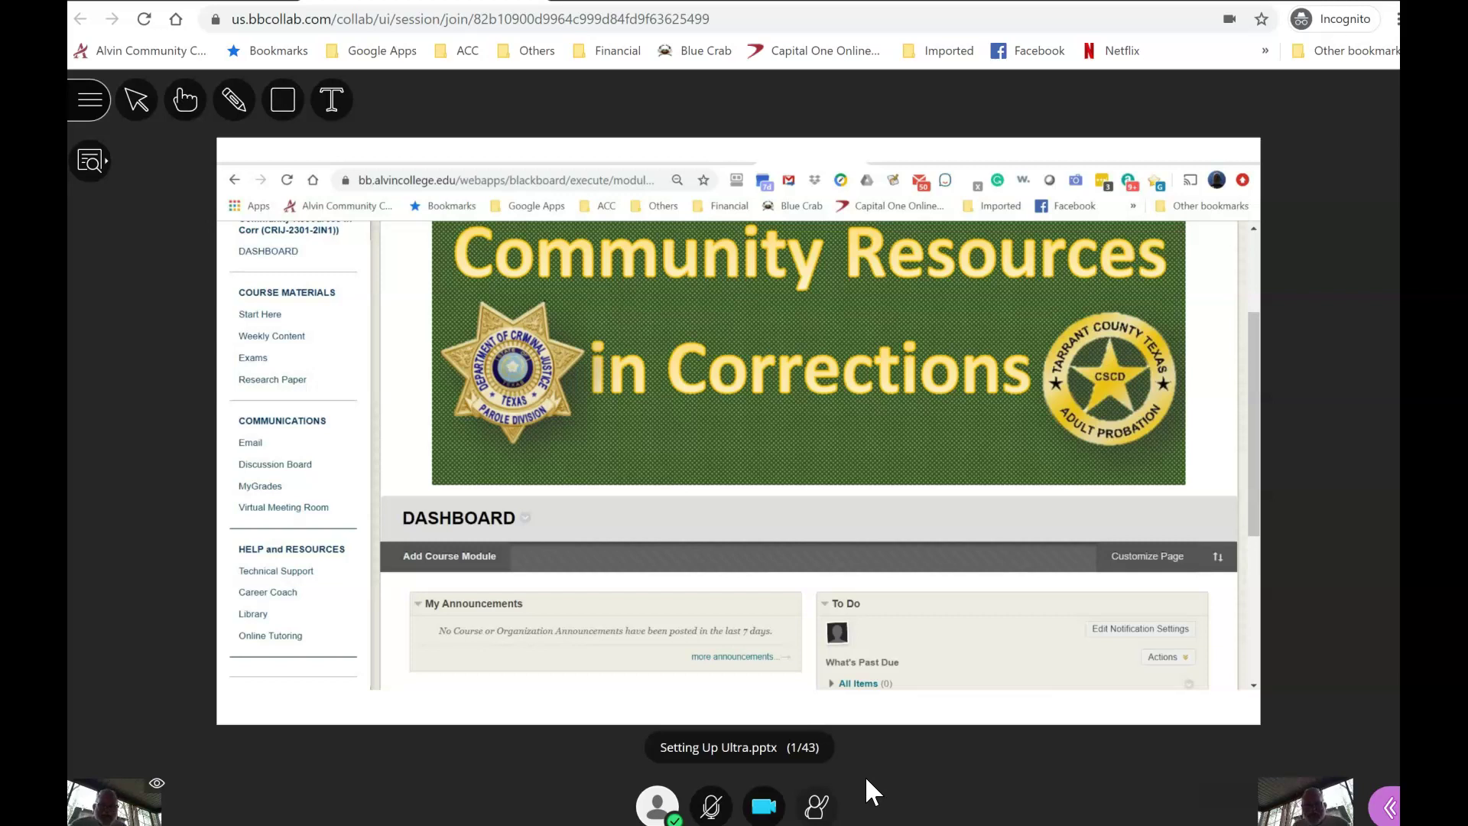
click(901, 750)
- Swap the webcam thumbnail onto the main stage and back to the slide, then exit full screen
mouse_move(1309, 817)
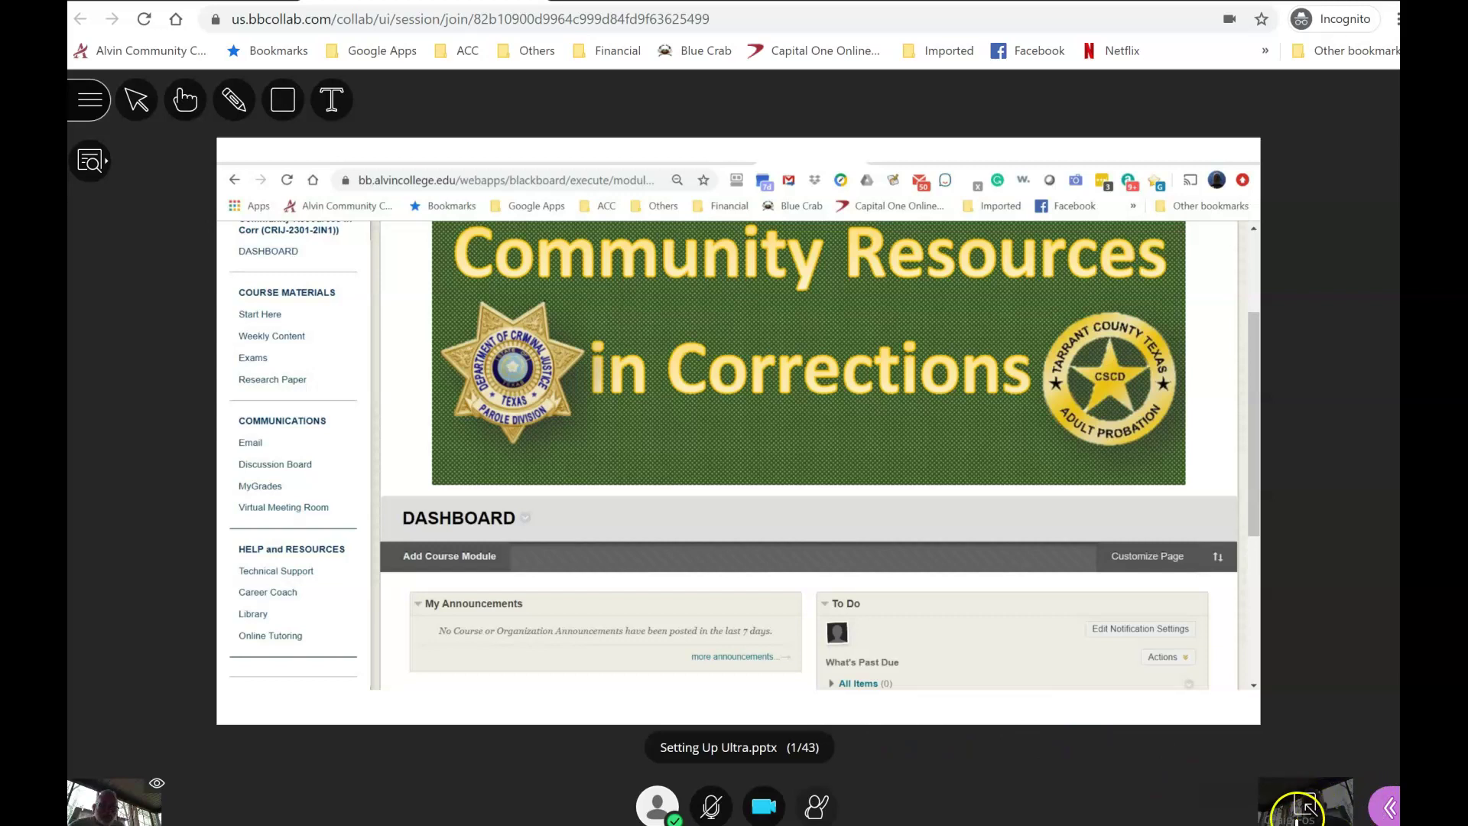
click(1306, 805)
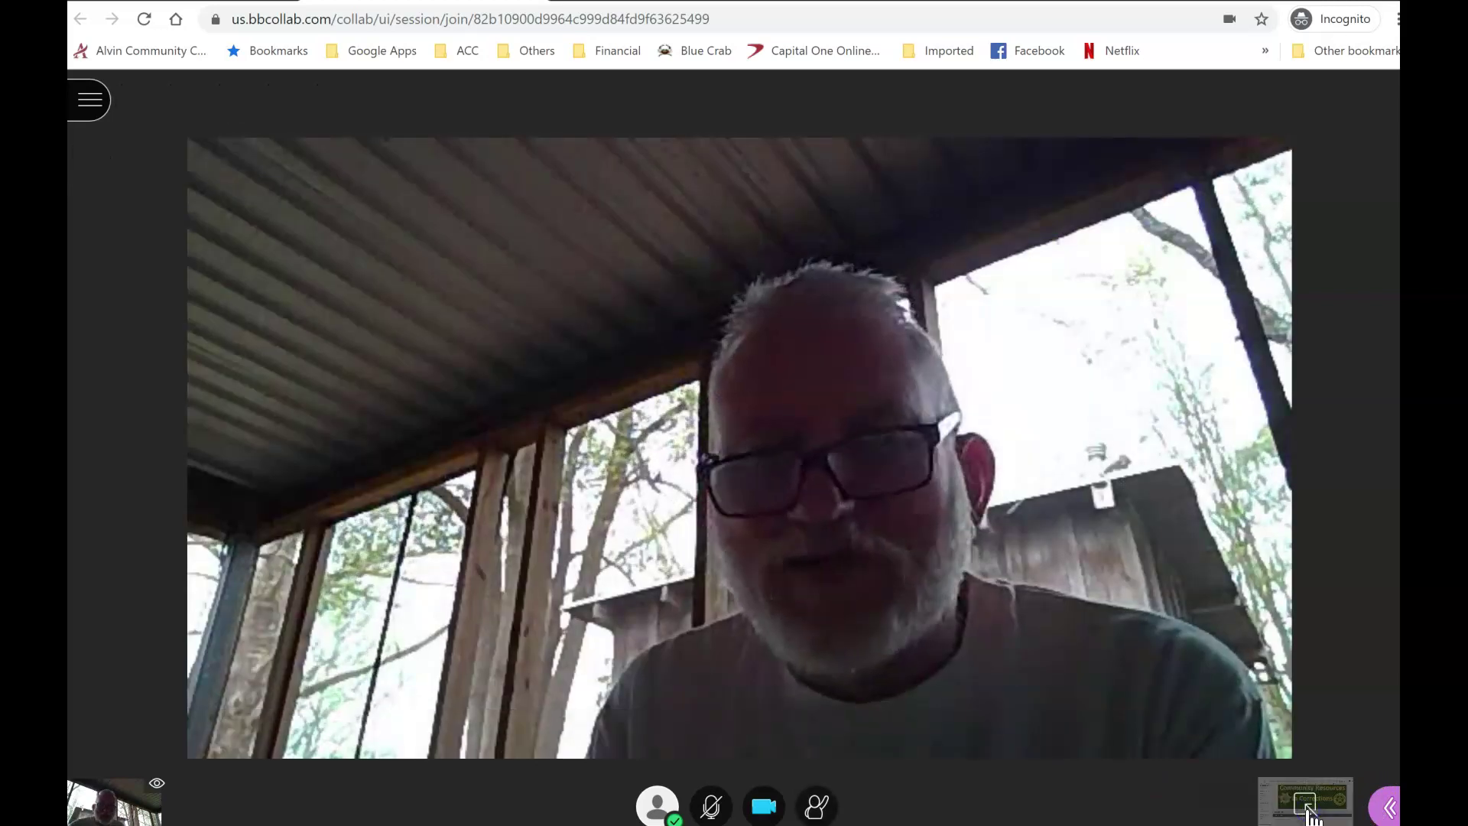
click(1305, 805)
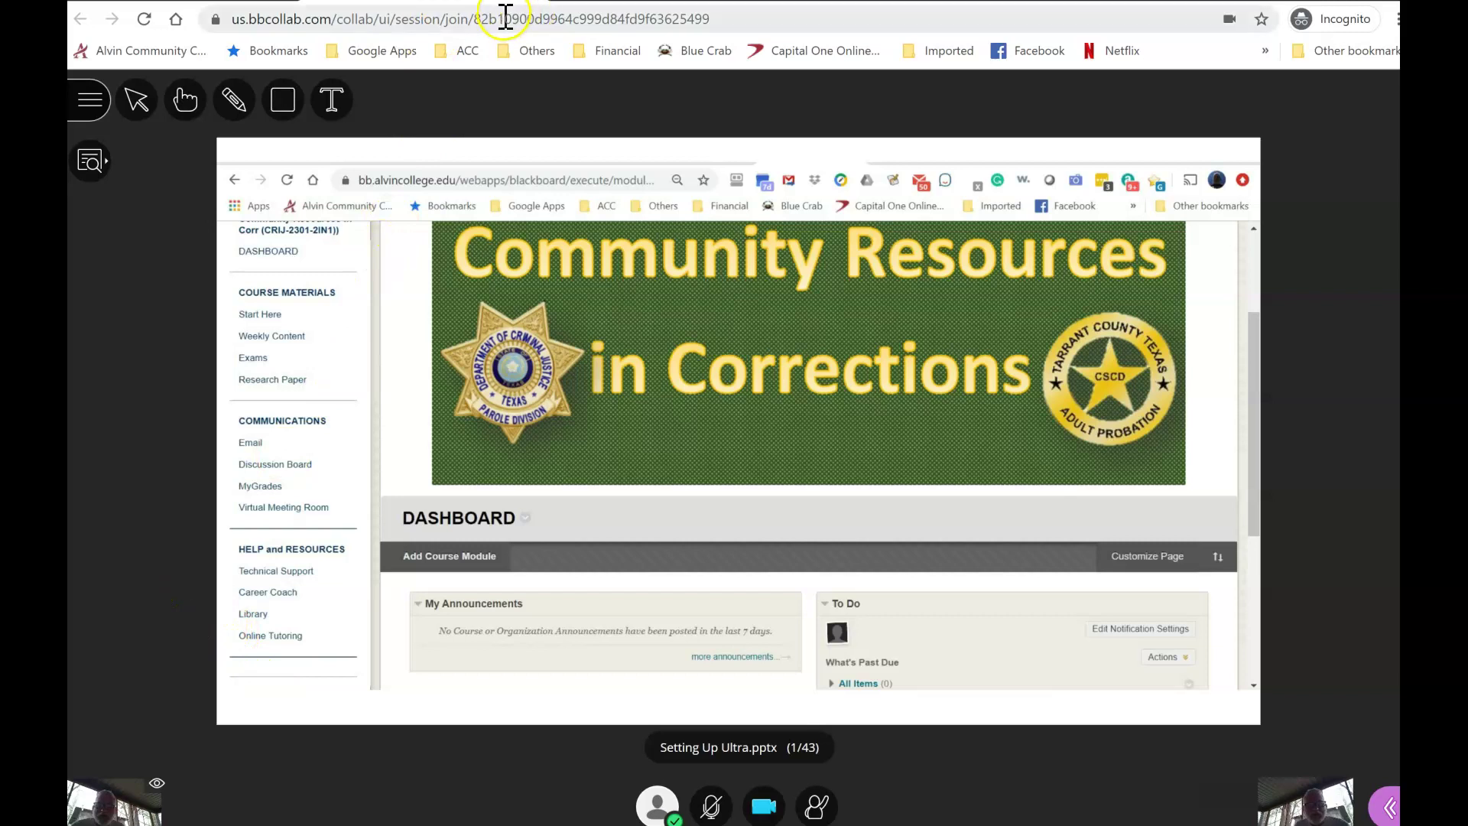
key(F11)
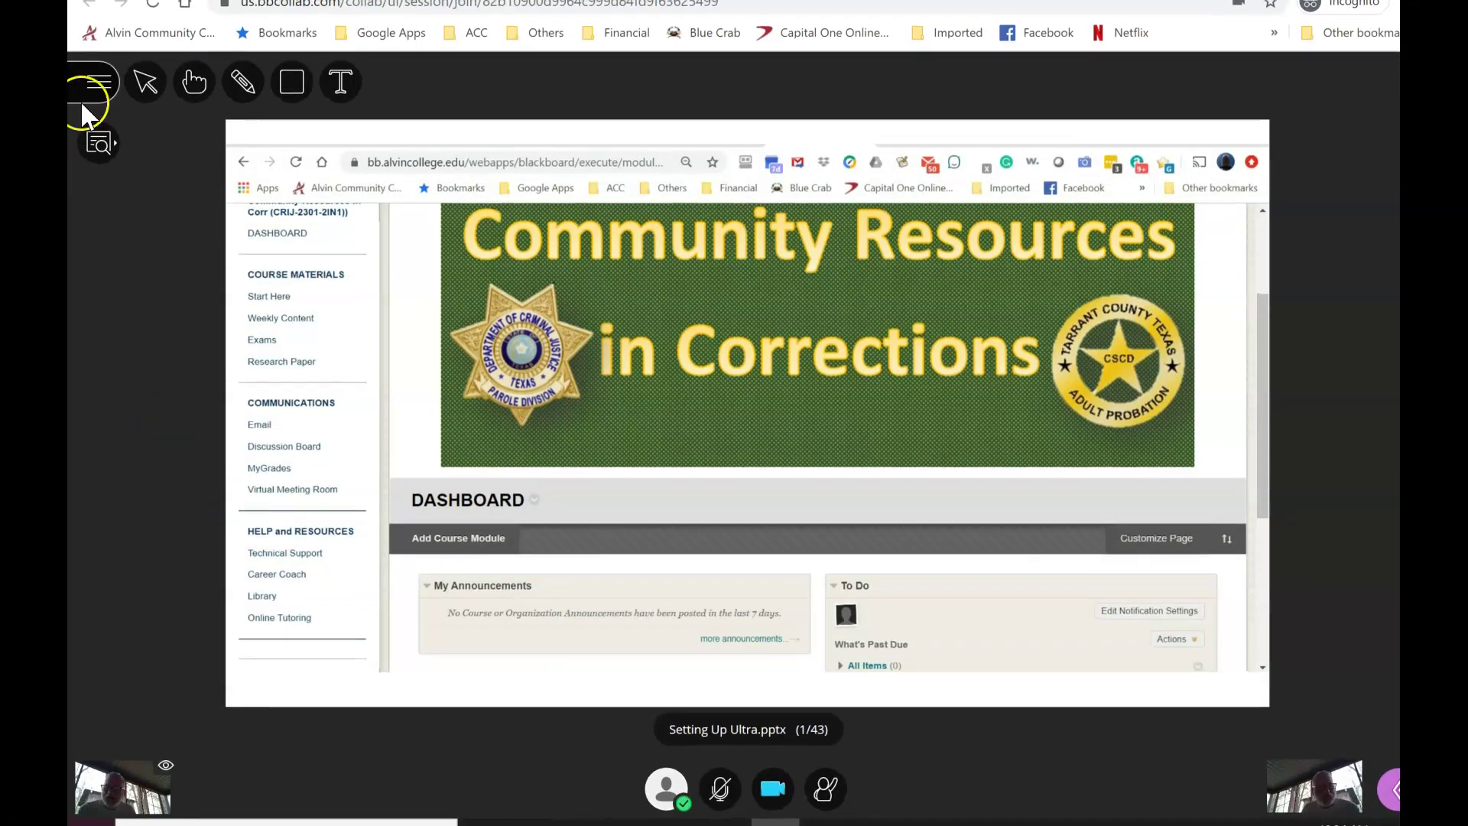
- Leave the Course Room session from the Session menu and skip the audio/video feedback survey
click(90, 87)
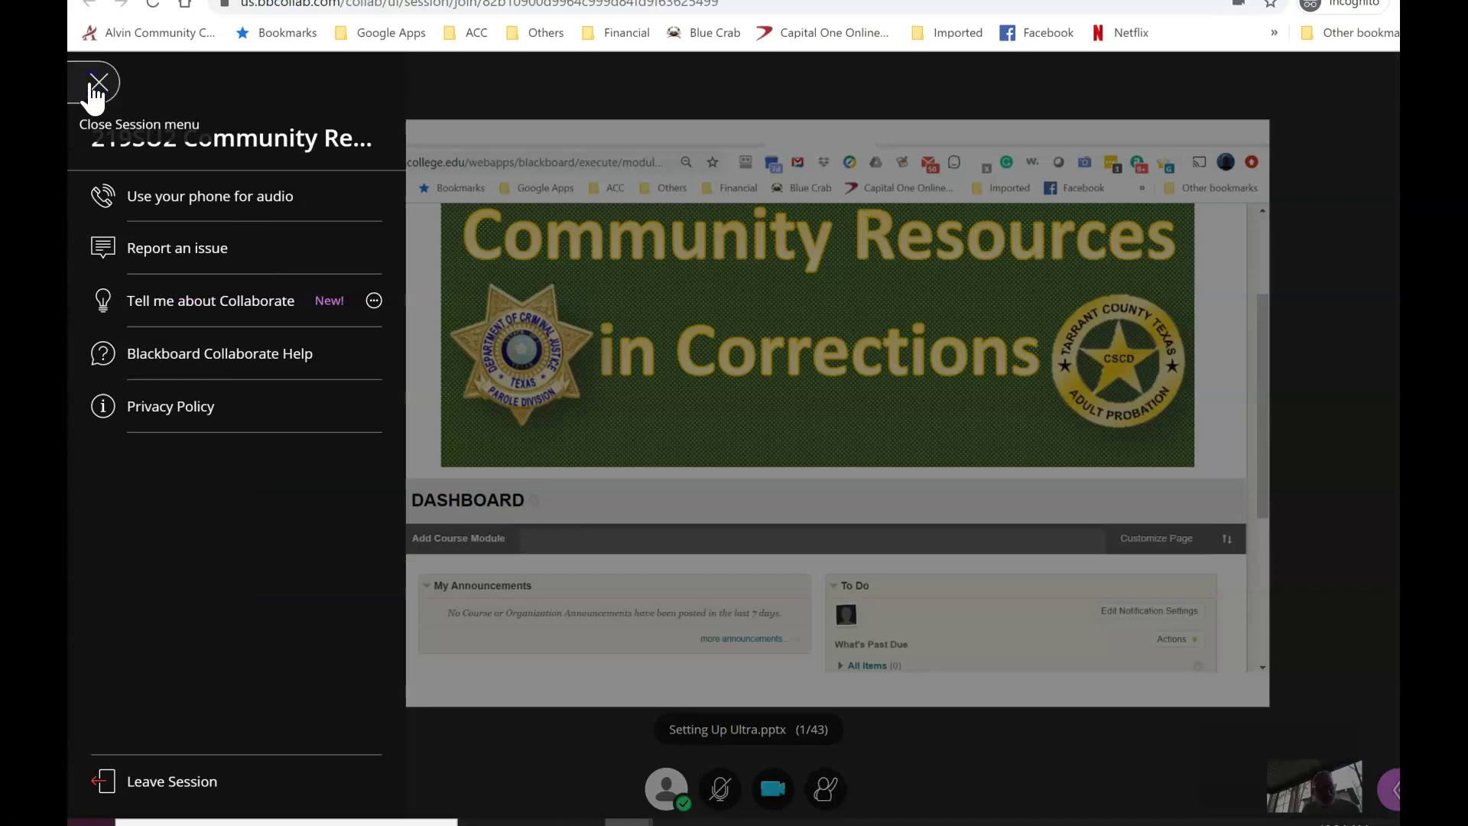
click(163, 792)
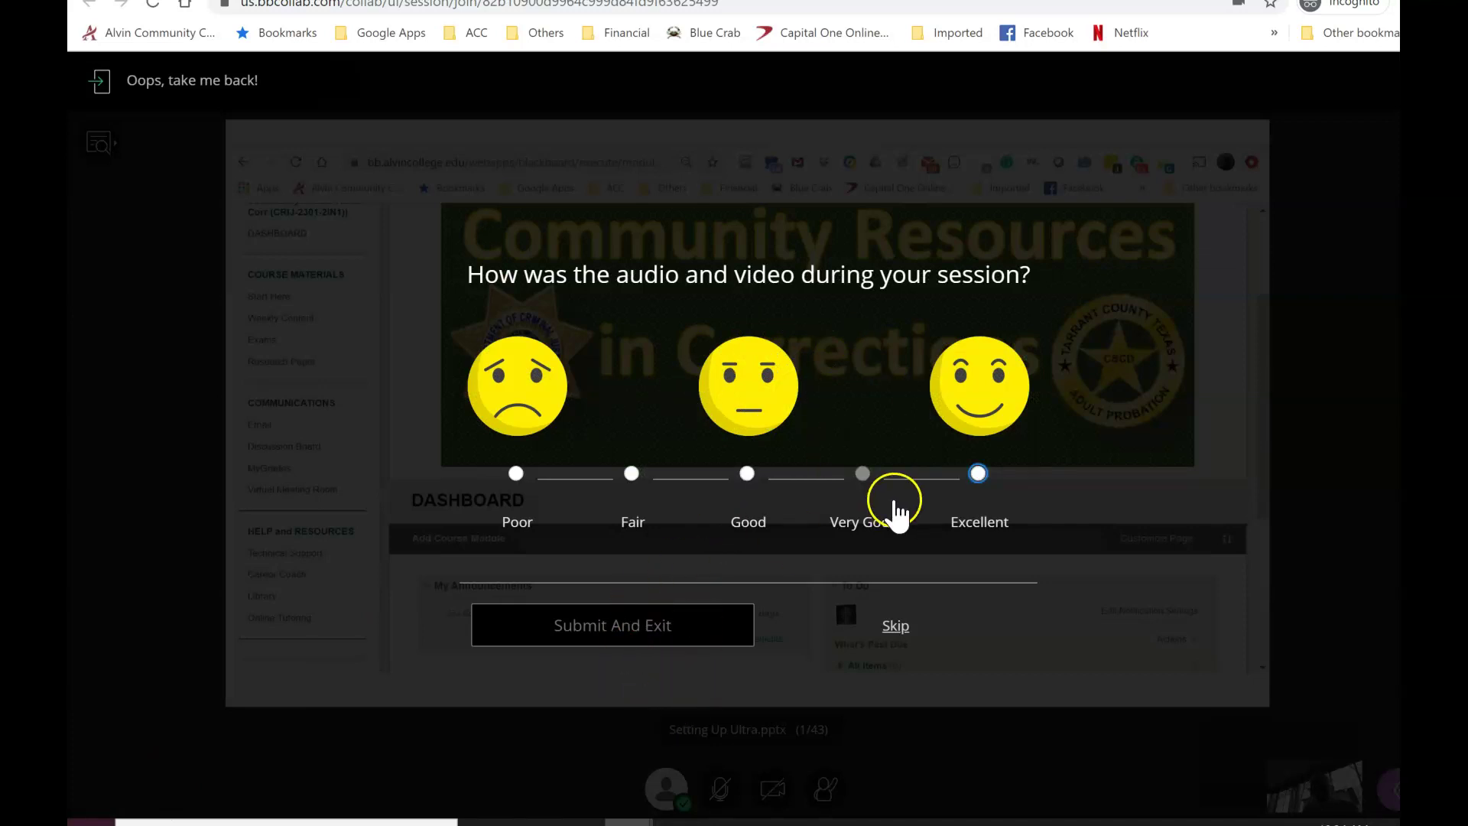
click(894, 627)
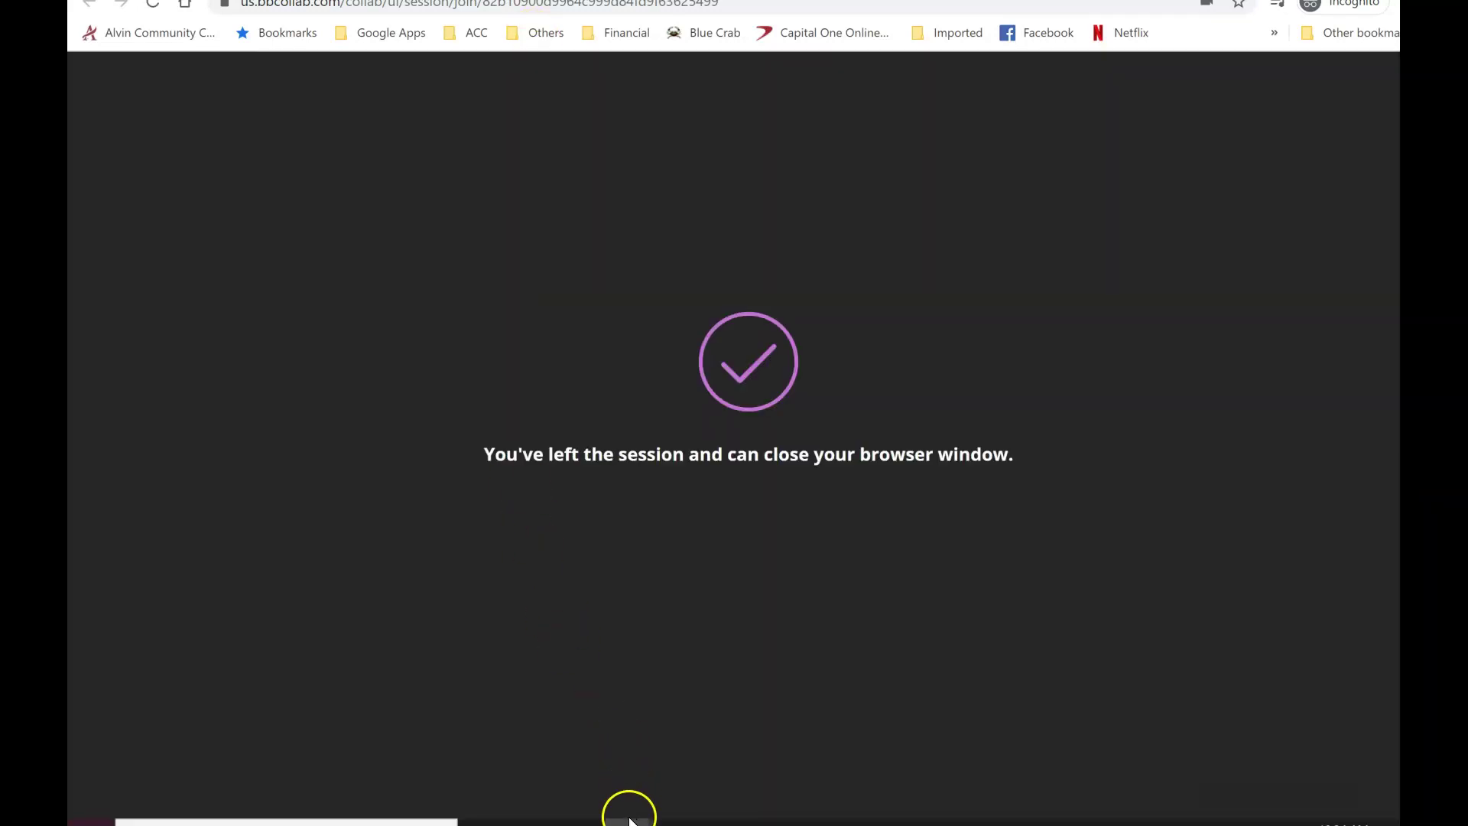
- Preview the open Chrome windows from the taskbar to look back at the course room
click(629, 822)
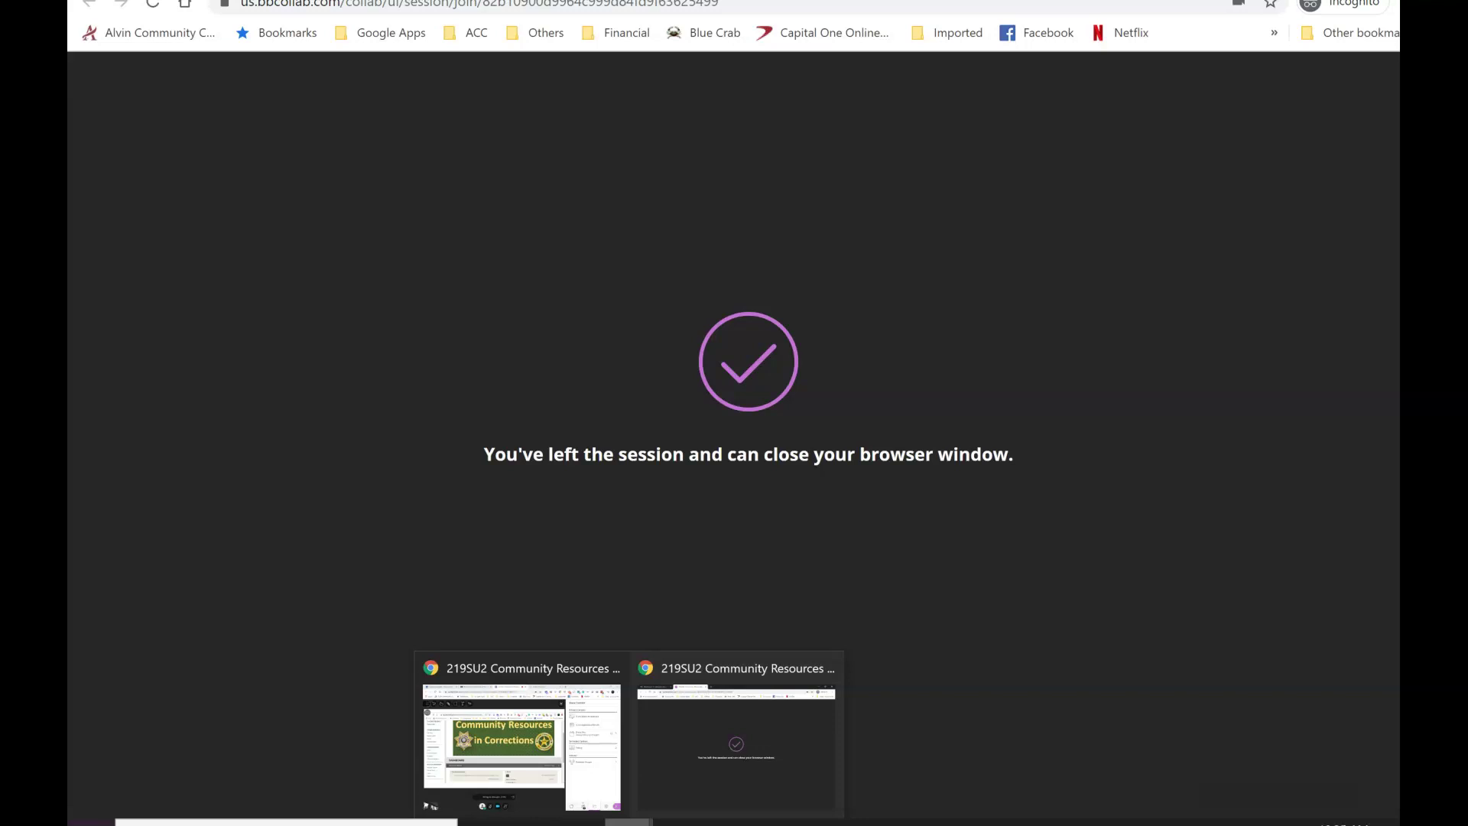
mouse_move(583, 747)
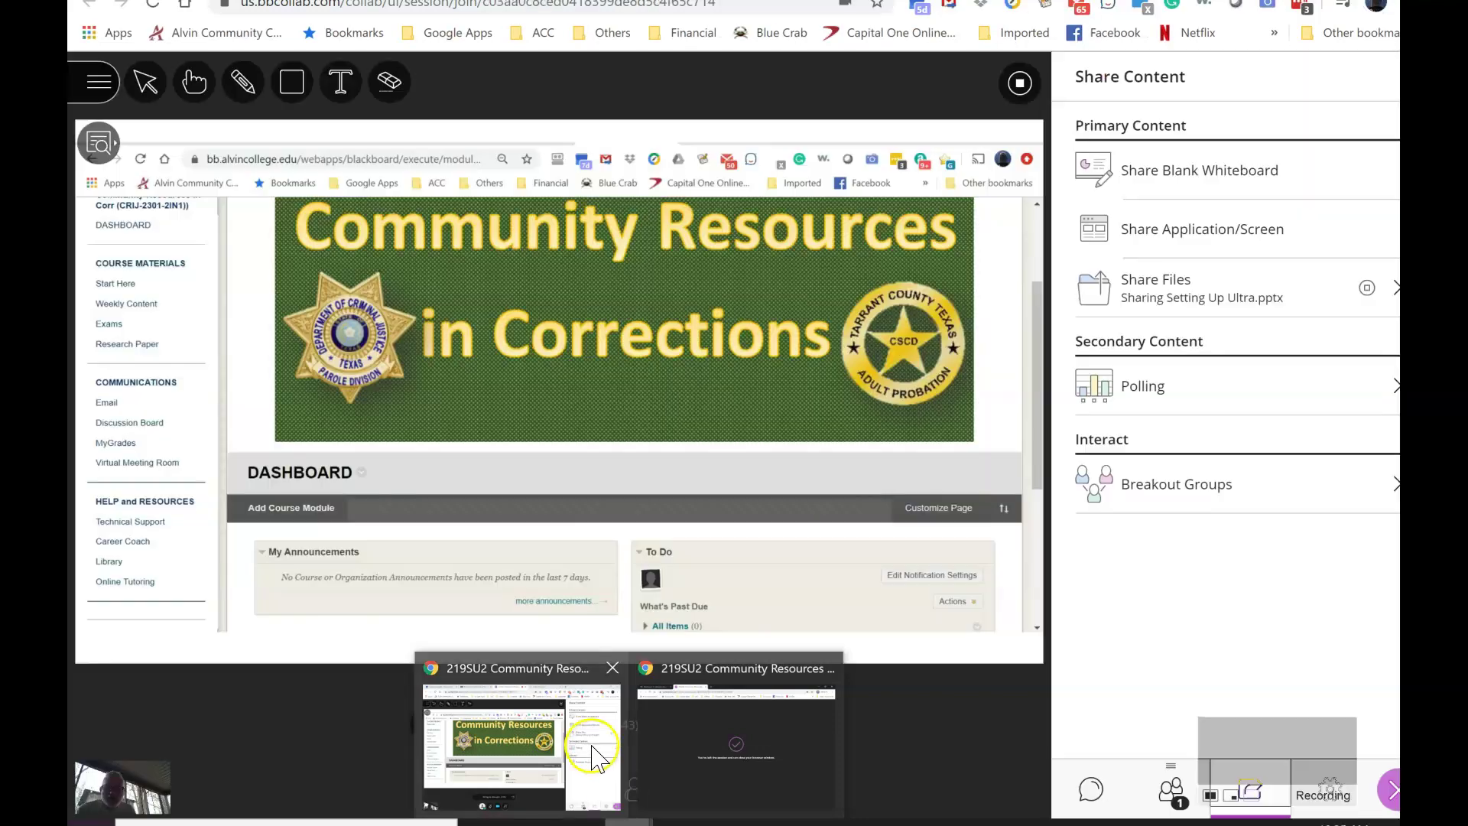